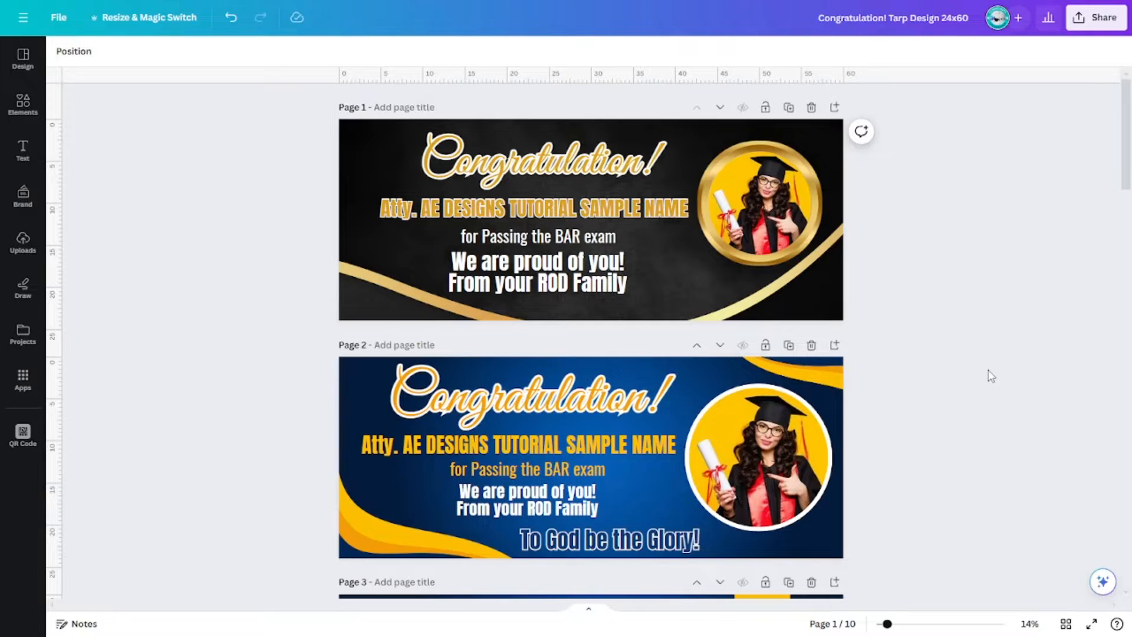
Step: Review the congratulation tarpaulin designs on pages 1 to 10, comparing their backgrounds, photo frames and text layouts
{"action": "scroll", "coordinate": [991, 377], "scroll_direction": "down", "scroll_amount": 20}
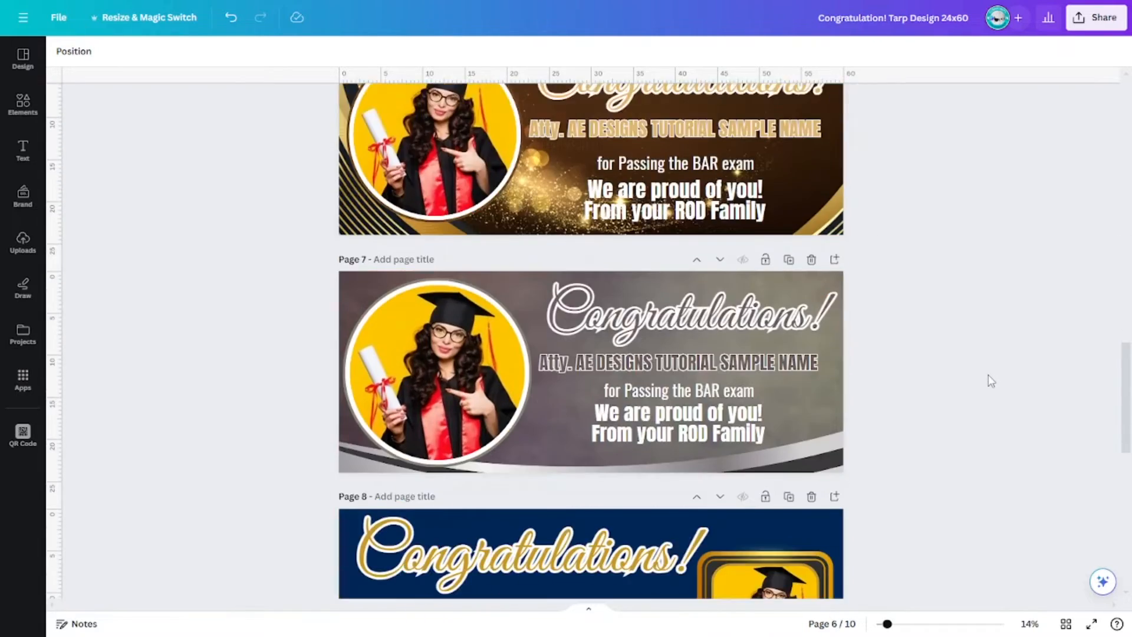
{"action": "scroll", "coordinate": [991, 380], "scroll_direction": "down", "scroll_amount": 12}
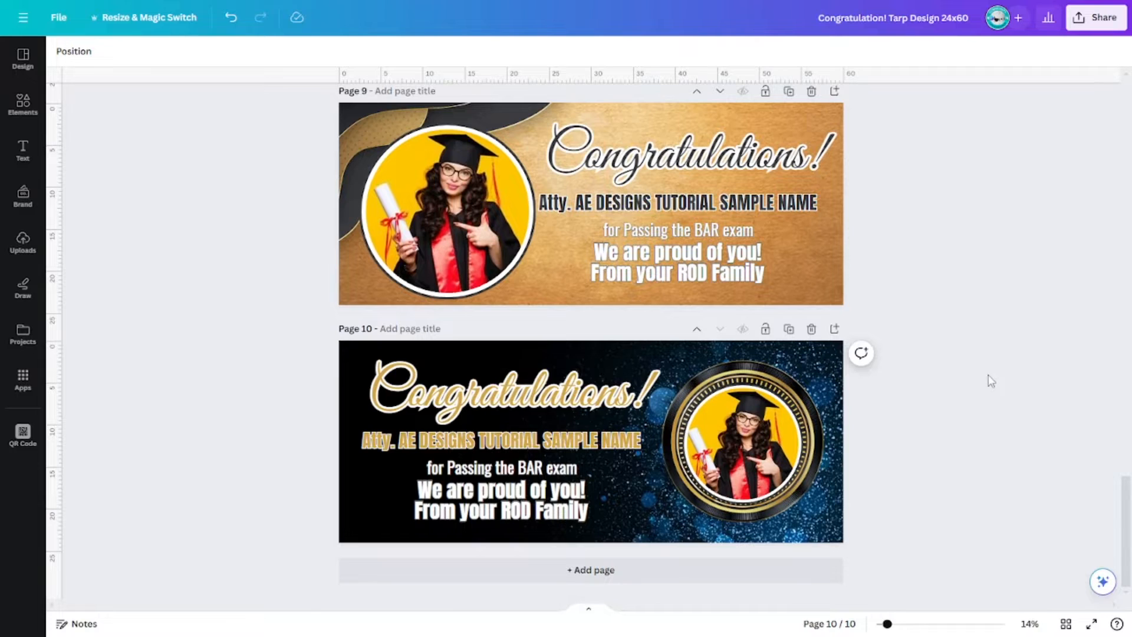
{"action": "scroll", "coordinate": [991, 380], "scroll_direction": "up", "scroll_amount": 14}
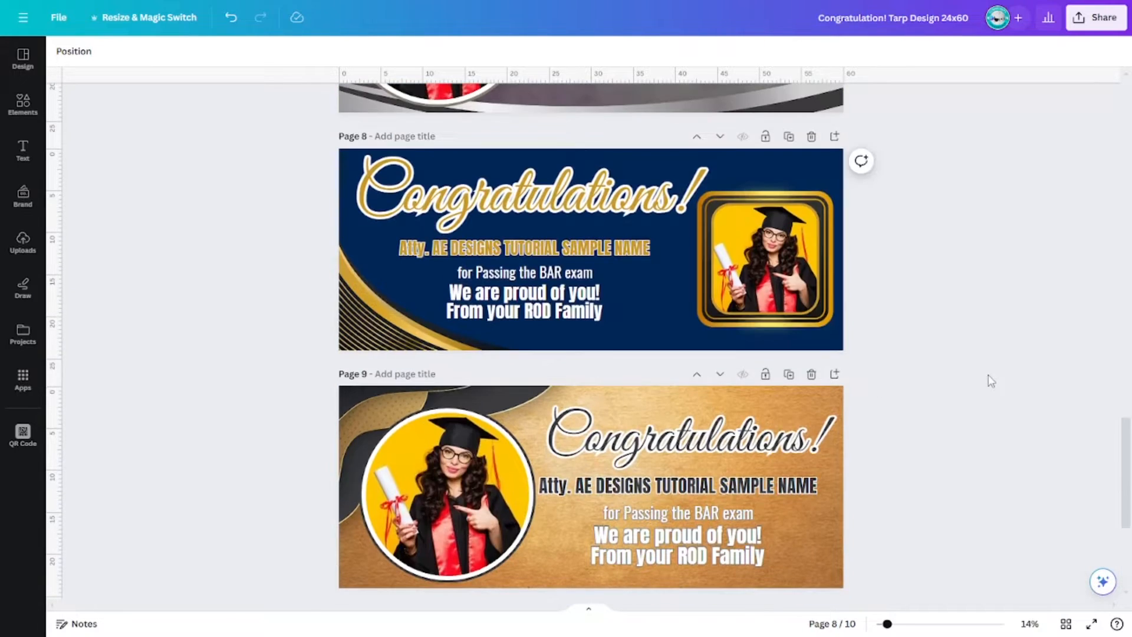
{"action": "scroll", "coordinate": [988, 374], "scroll_direction": "up", "scroll_amount": 8}
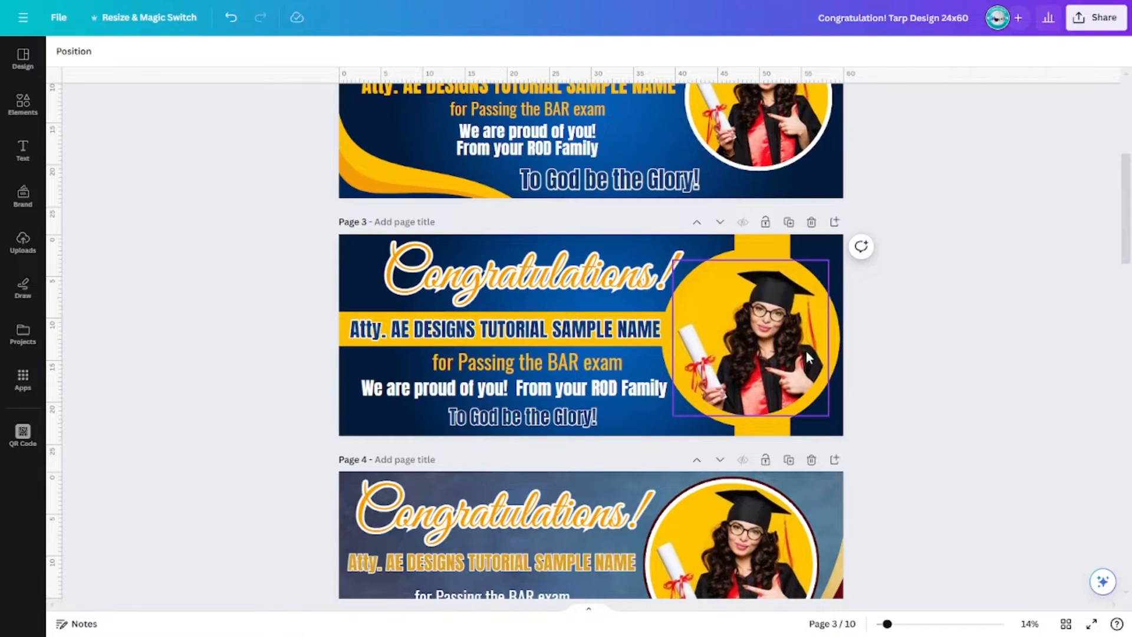
{"action": "scroll", "coordinate": [947, 358], "scroll_direction": "up", "scroll_amount": 6}
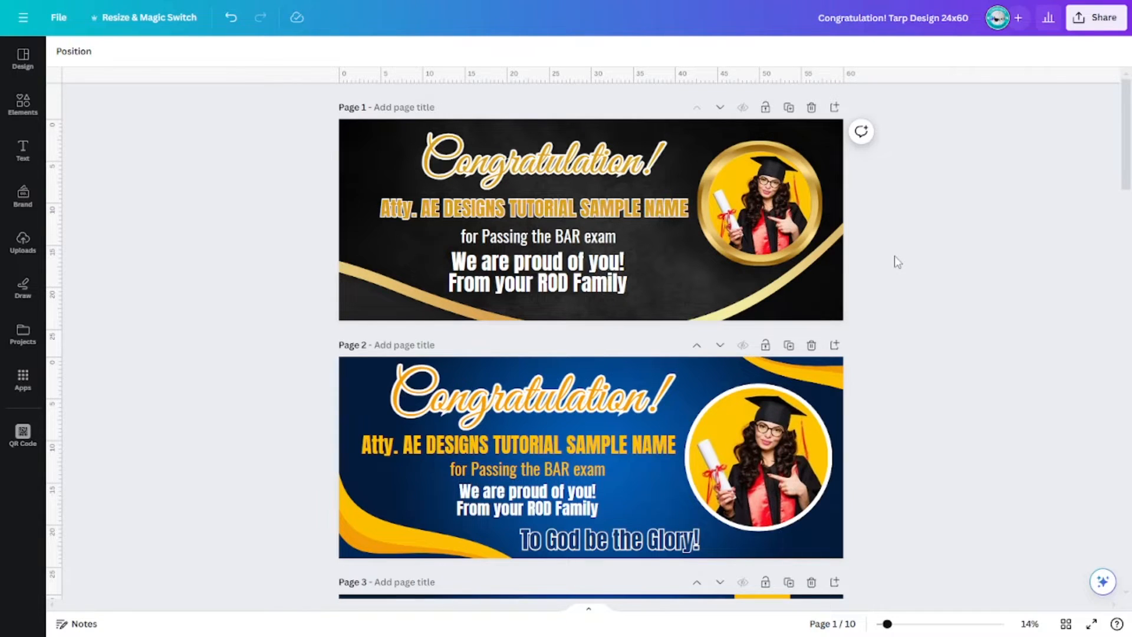
{"action": "scroll", "coordinate": [894, 256], "scroll_direction": "down", "scroll_amount": 3}
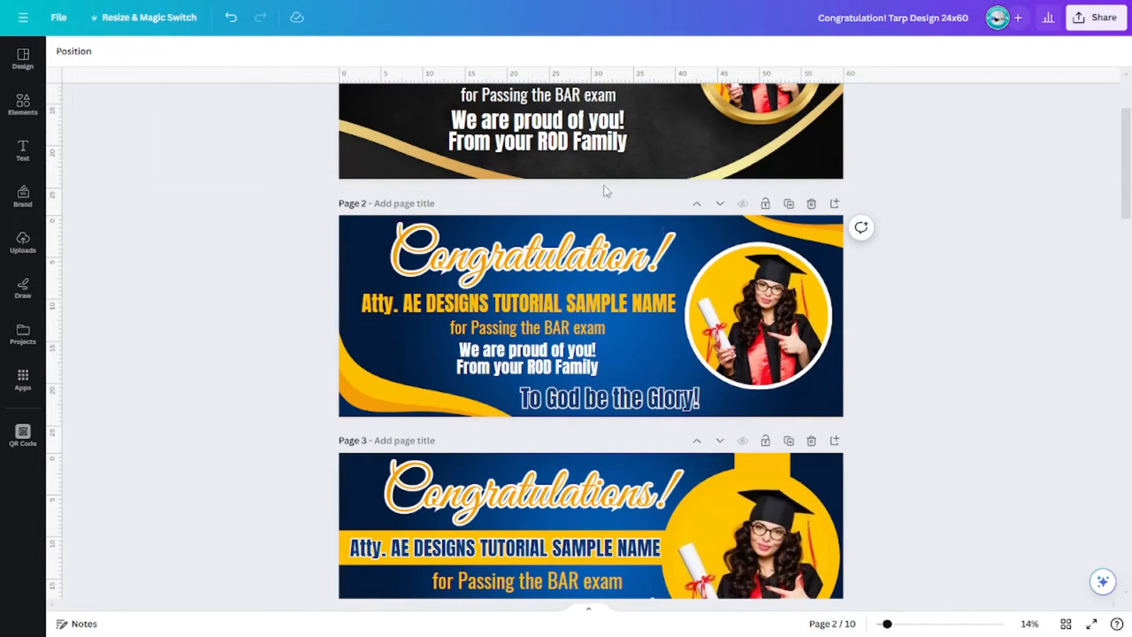
{"action": "scroll", "coordinate": [994, 318], "scroll_direction": "down", "scroll_amount": 4}
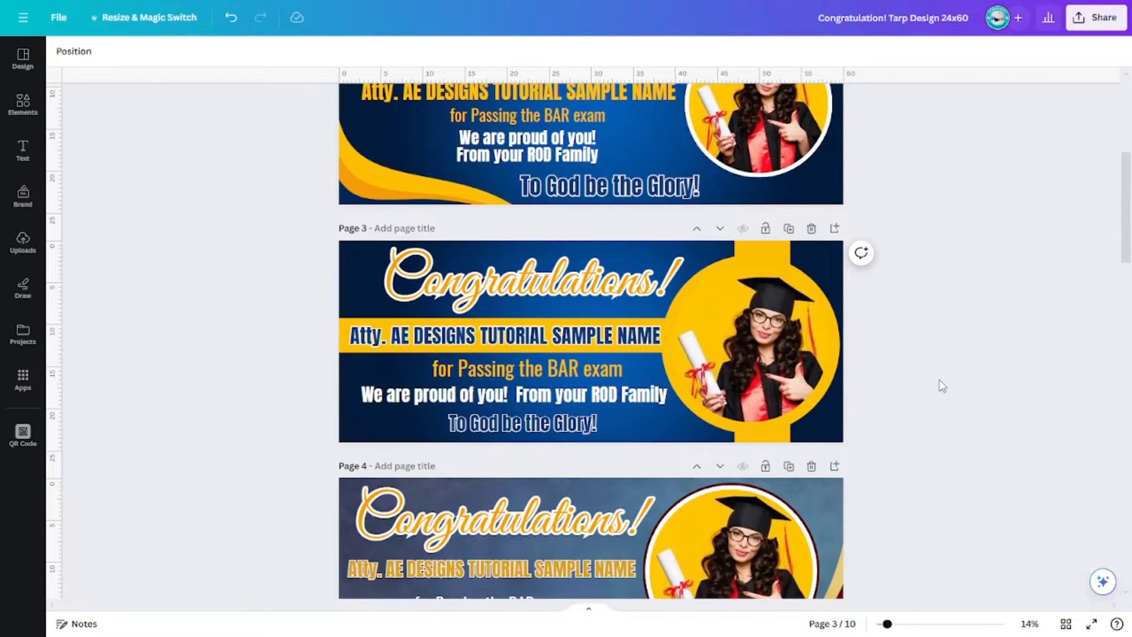
{"action": "scroll", "coordinate": [917, 383], "scroll_direction": "up", "scroll_amount": 7}
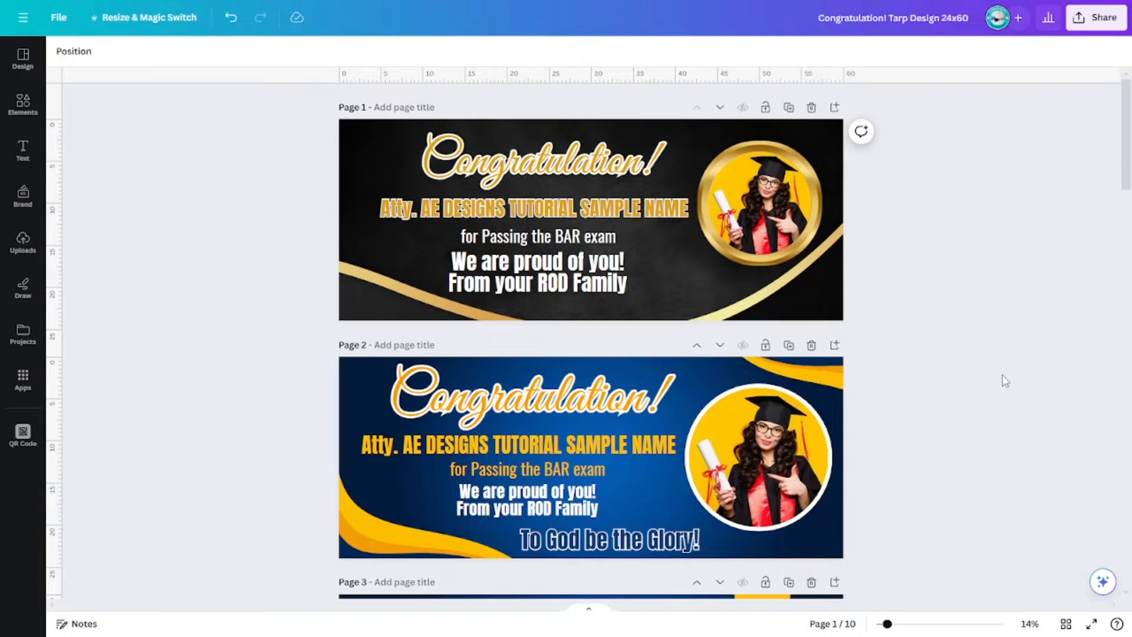
{"action": "scroll", "coordinate": [1003, 376], "scroll_direction": "down", "scroll_amount": 5}
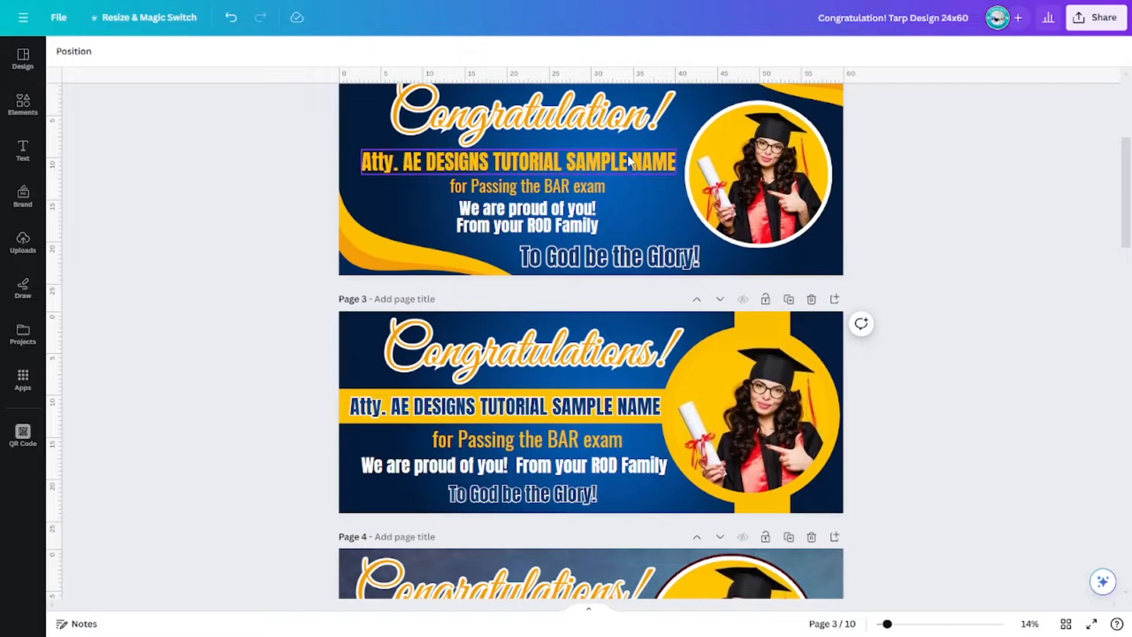
{"action": "scroll", "coordinate": [973, 325], "scroll_direction": "down", "scroll_amount": 3}
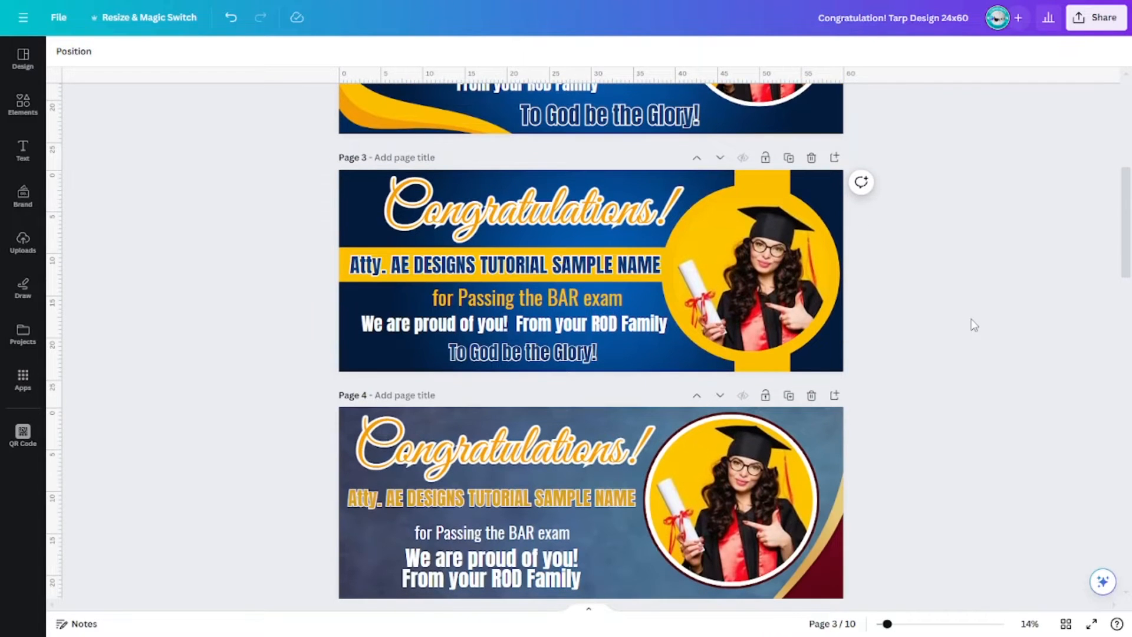
{"action": "scroll", "coordinate": [973, 325], "scroll_direction": "down", "scroll_amount": 10}
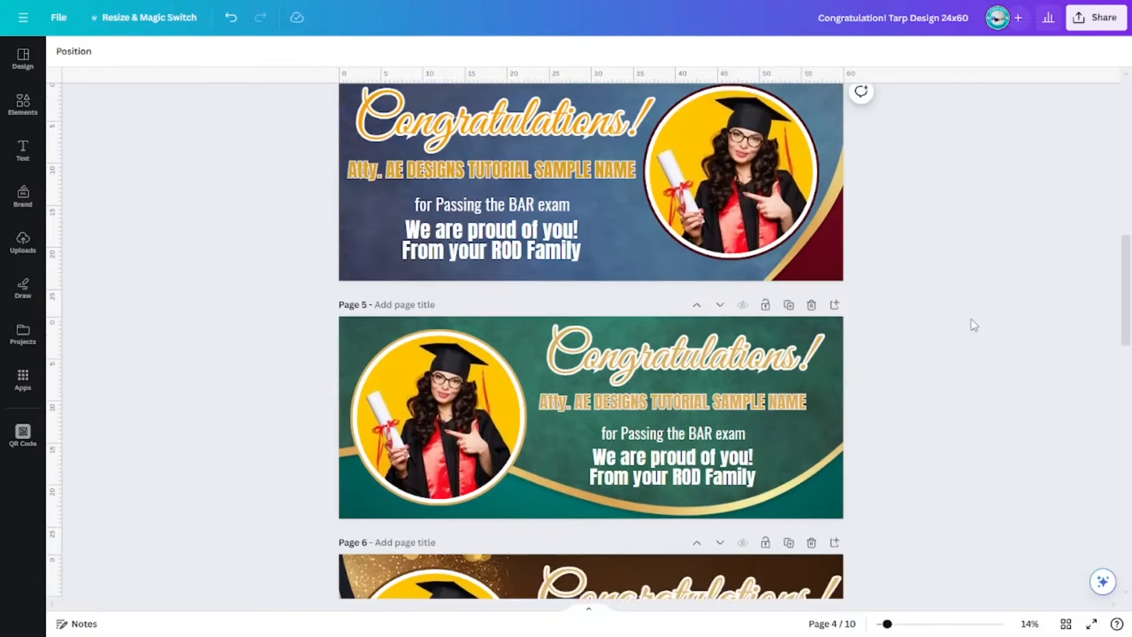
{"action": "scroll", "coordinate": [974, 325], "scroll_direction": "down", "scroll_amount": 15}
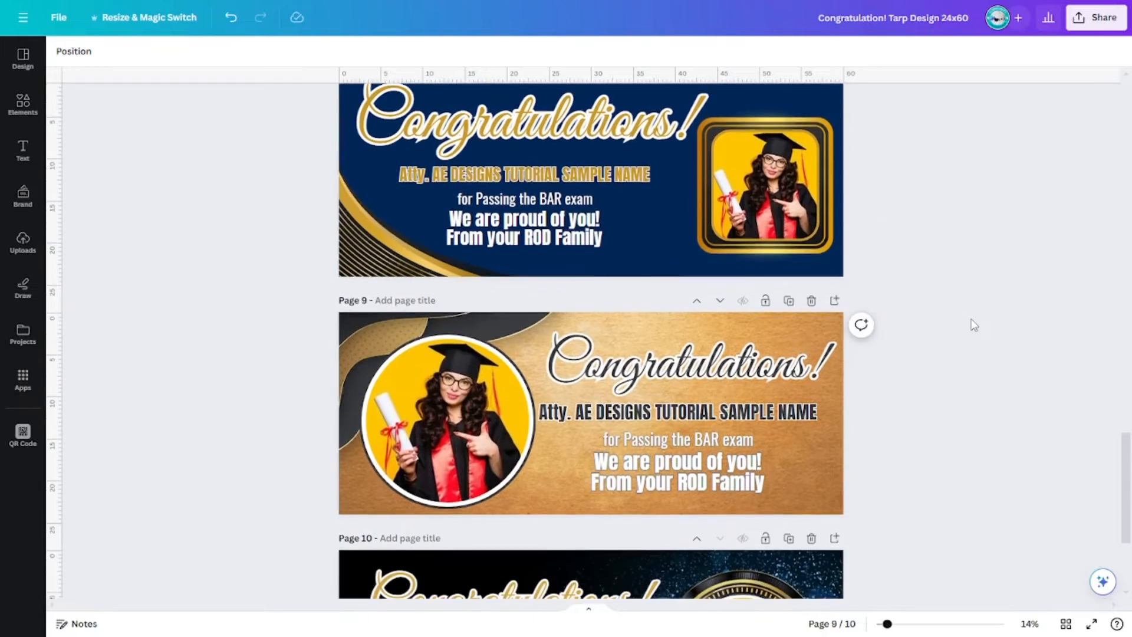
{"action": "scroll", "coordinate": [974, 325], "scroll_direction": "down", "scroll_amount": 1}
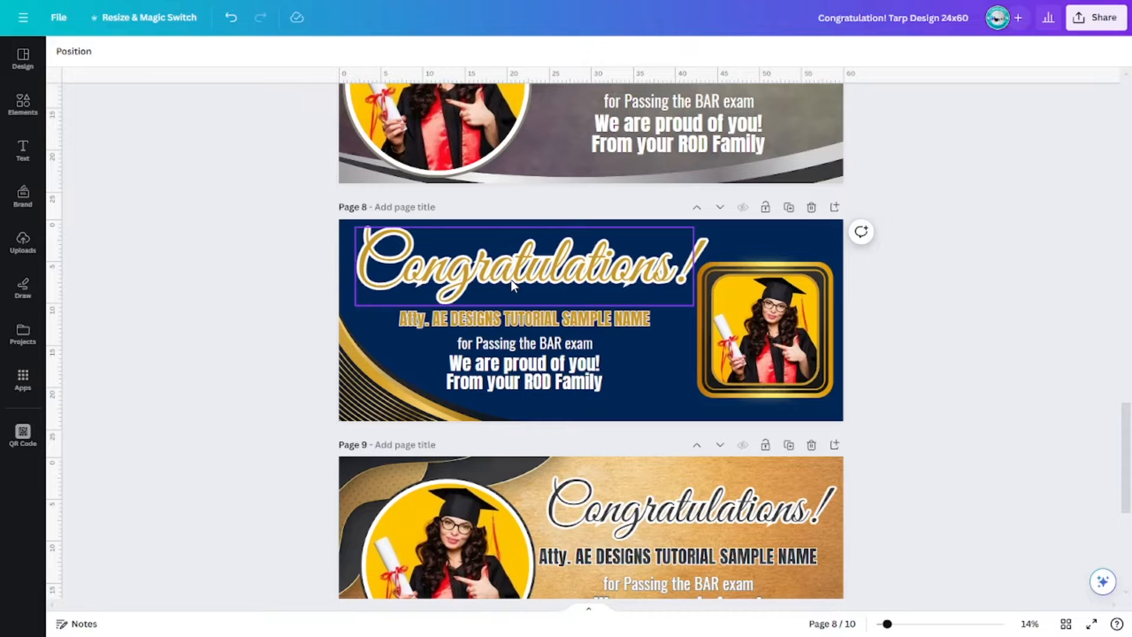
{"action": "scroll", "coordinate": [512, 286], "scroll_direction": "up", "scroll_amount": 10}
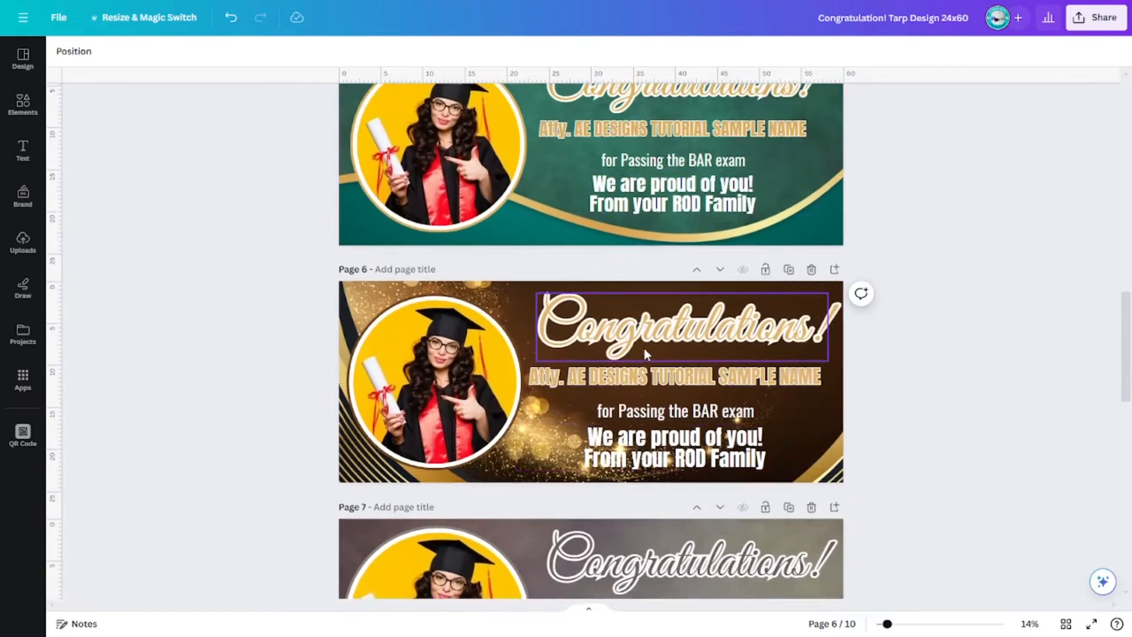
{"action": "scroll", "coordinate": [645, 353], "scroll_direction": "up", "scroll_amount": 3}
{"action": "scroll", "coordinate": [646, 354], "scroll_direction": "up", "scroll_amount": 10}
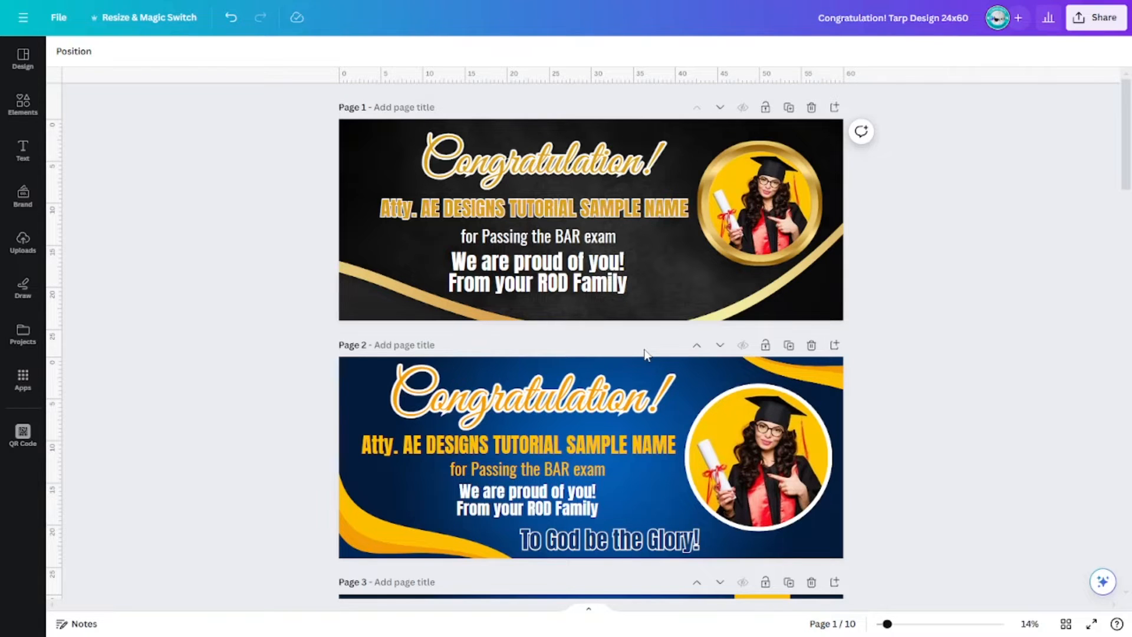
{"action": "scroll", "coordinate": [644, 352], "scroll_direction": "down", "scroll_amount": 15}
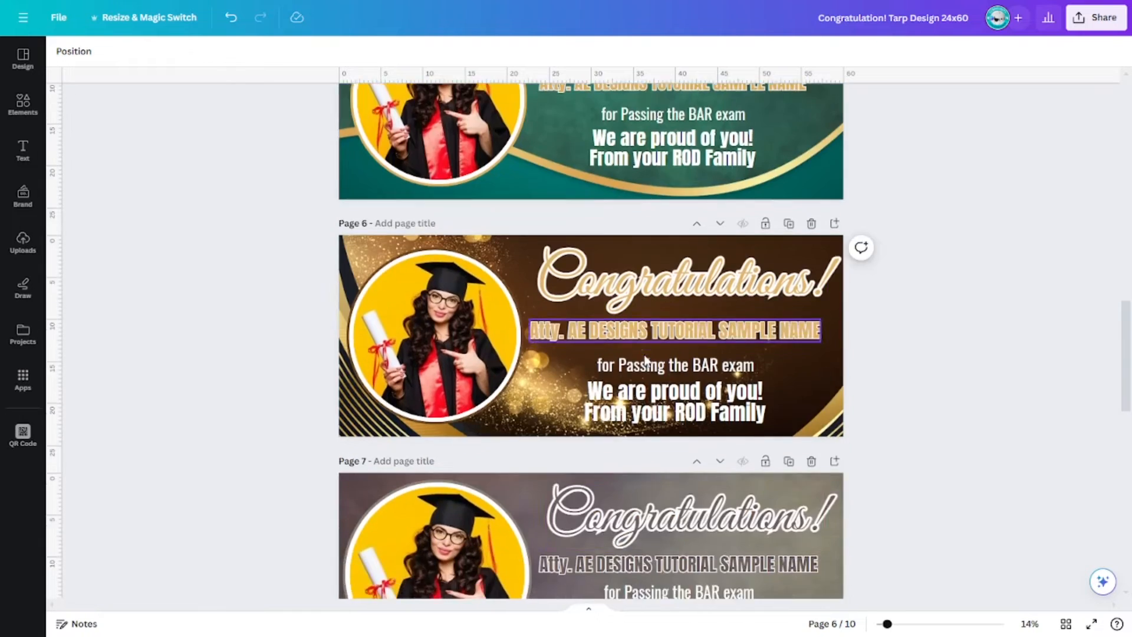
{"action": "scroll", "coordinate": [644, 358], "scroll_direction": "down", "scroll_amount": 10}
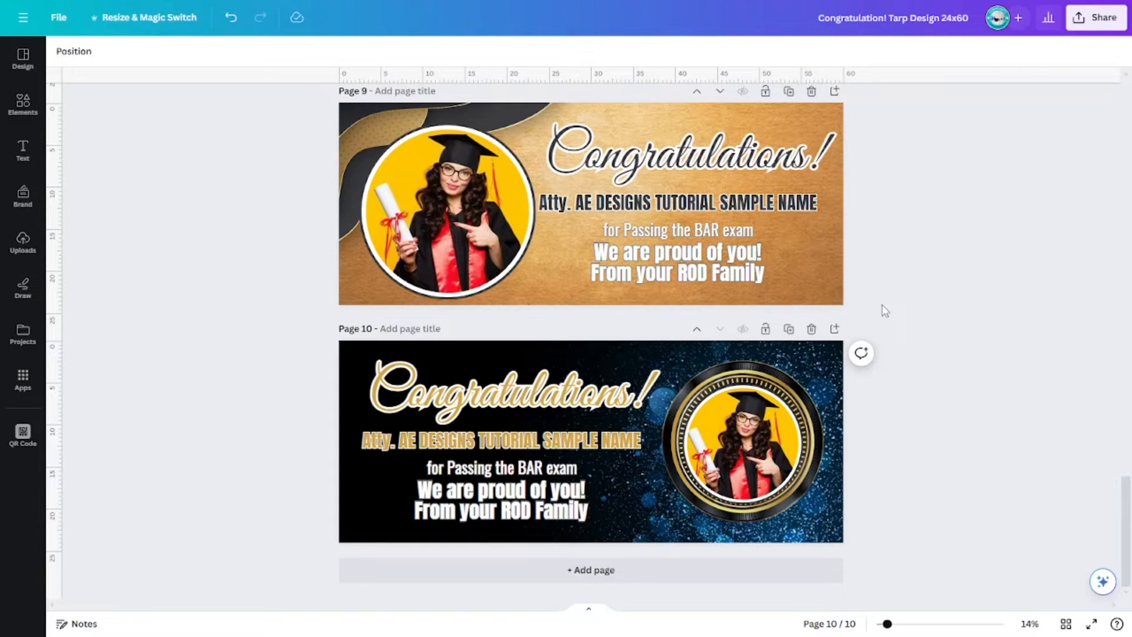
Step: Add a new blank page after page 10 of the tarpaulin design
{"action": "scroll", "coordinate": [885, 311], "scroll_direction": "up", "scroll_amount": 8}
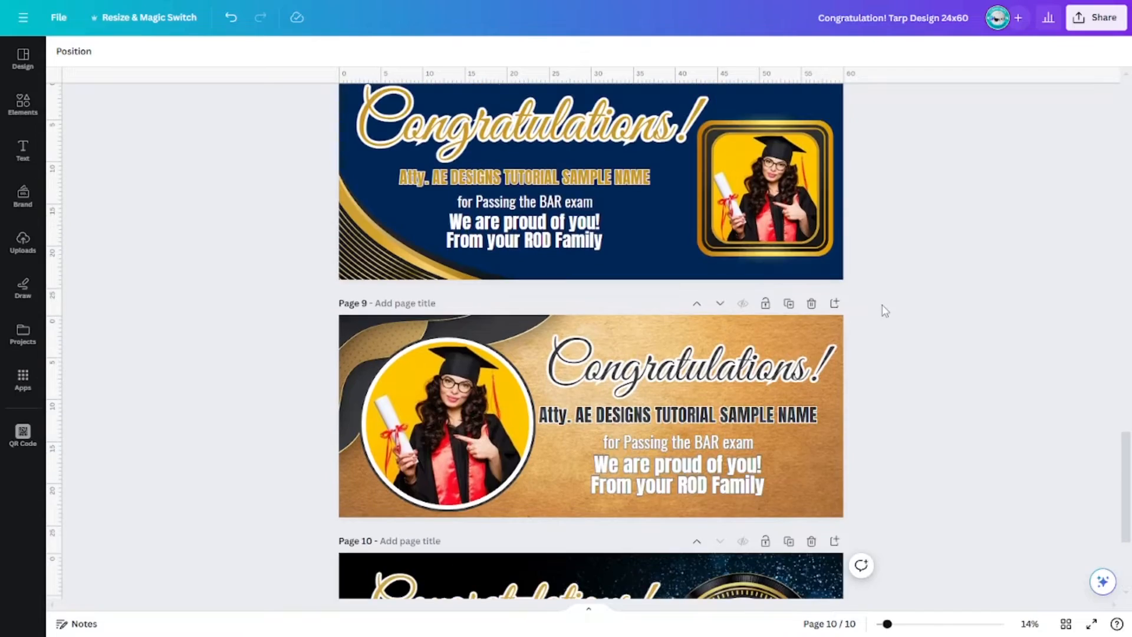
{"action": "scroll", "coordinate": [893, 326], "scroll_direction": "down", "scroll_amount": 6}
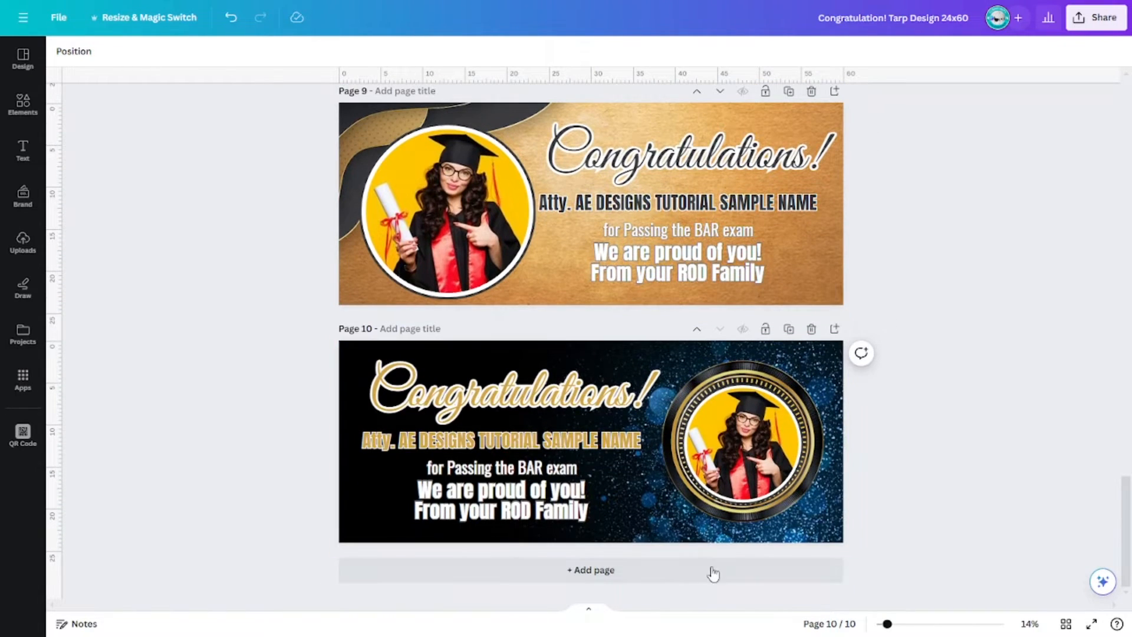
{"action": "left_click", "coordinate": [706, 573]}
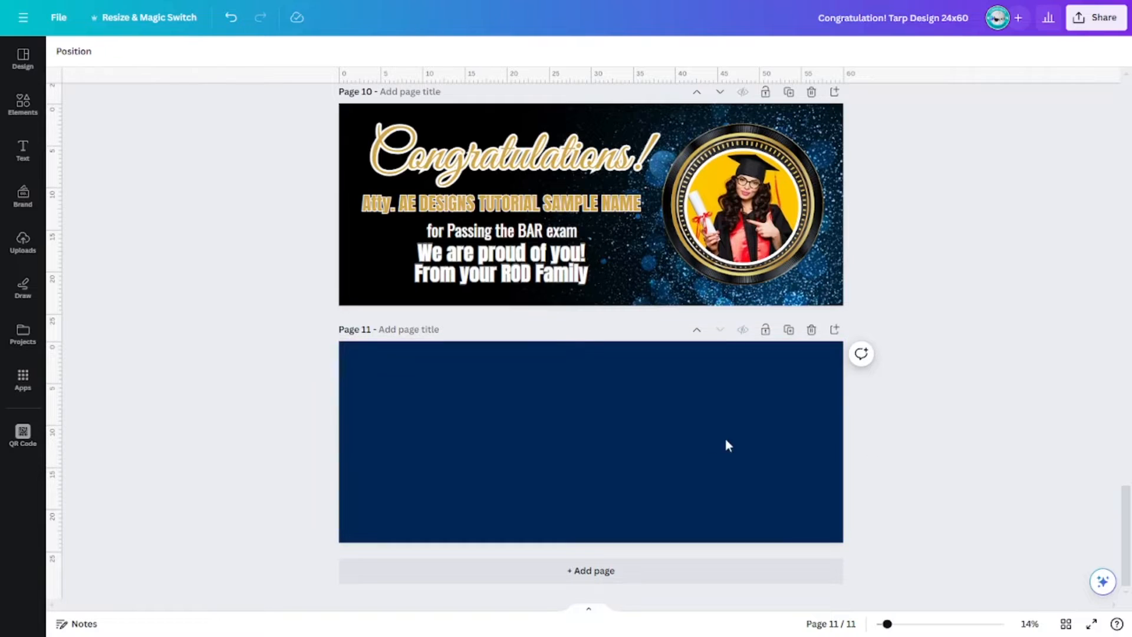
Step: Replace the old element search with "Graduation background" and show all of its photo results
{"action": "left_click", "coordinate": [25, 118]}
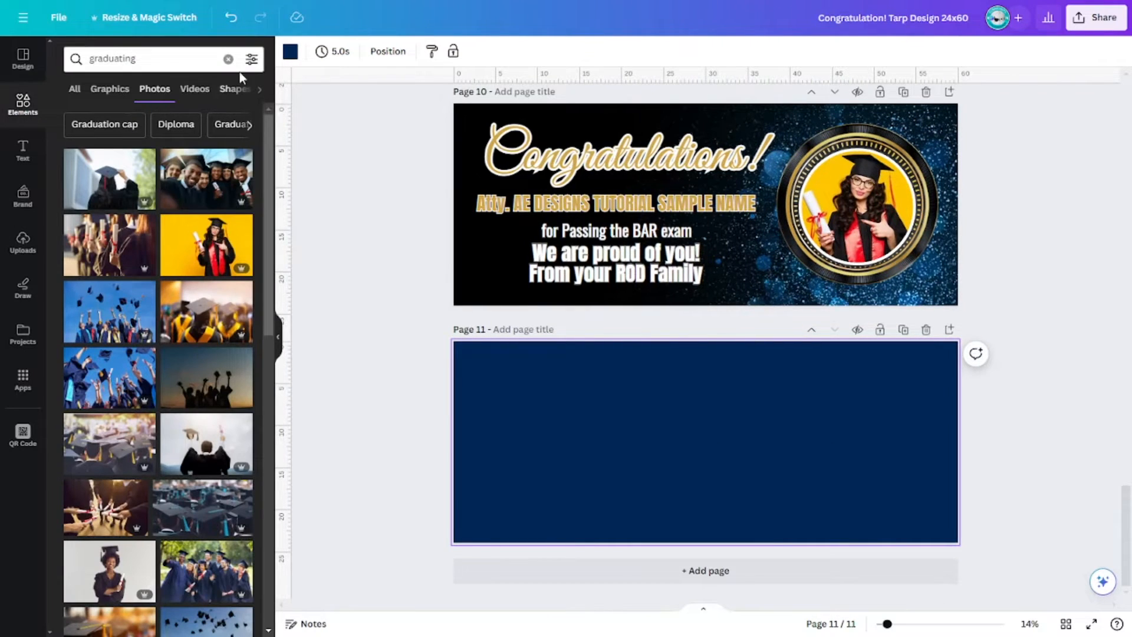
{"action": "left_click", "coordinate": [228, 59]}
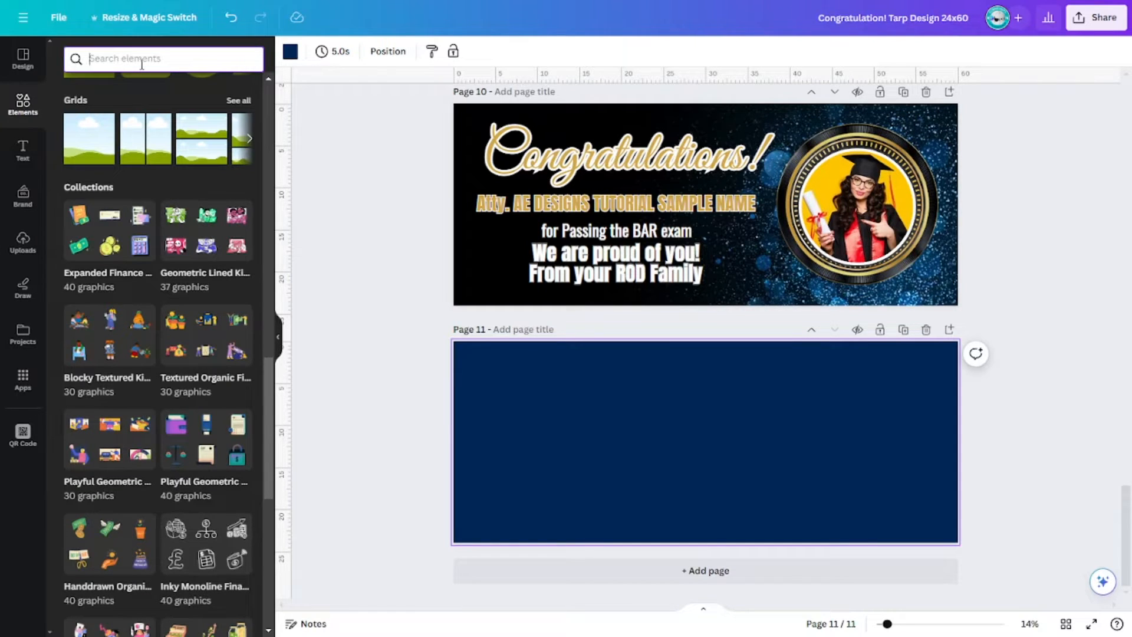
{"action": "type", "text": "grad"}
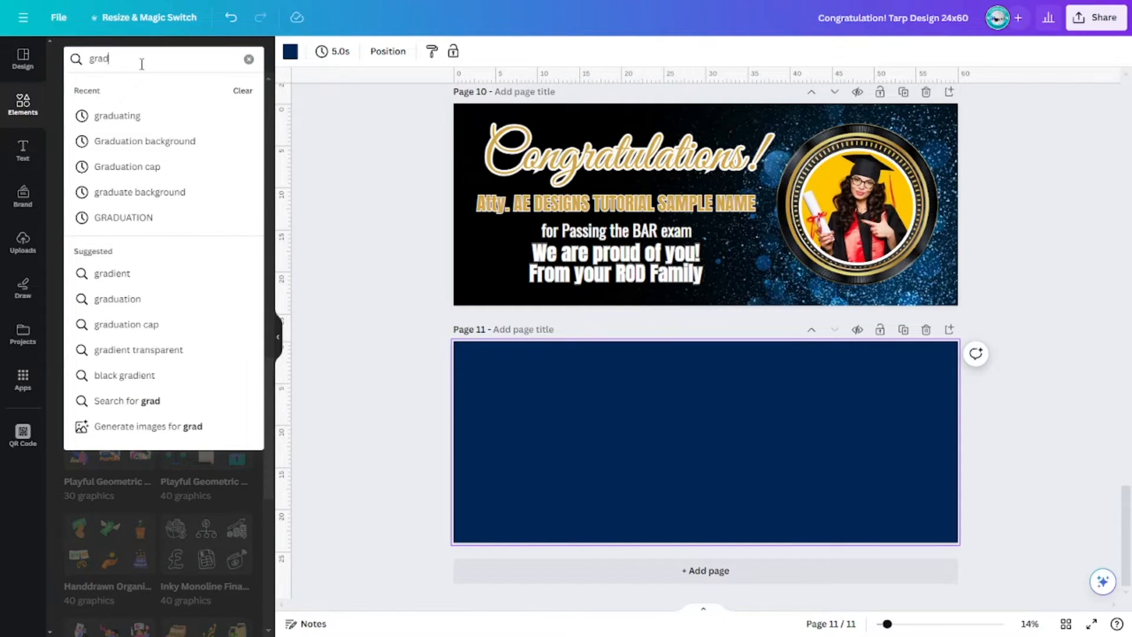
{"action": "left_click", "coordinate": [173, 148]}
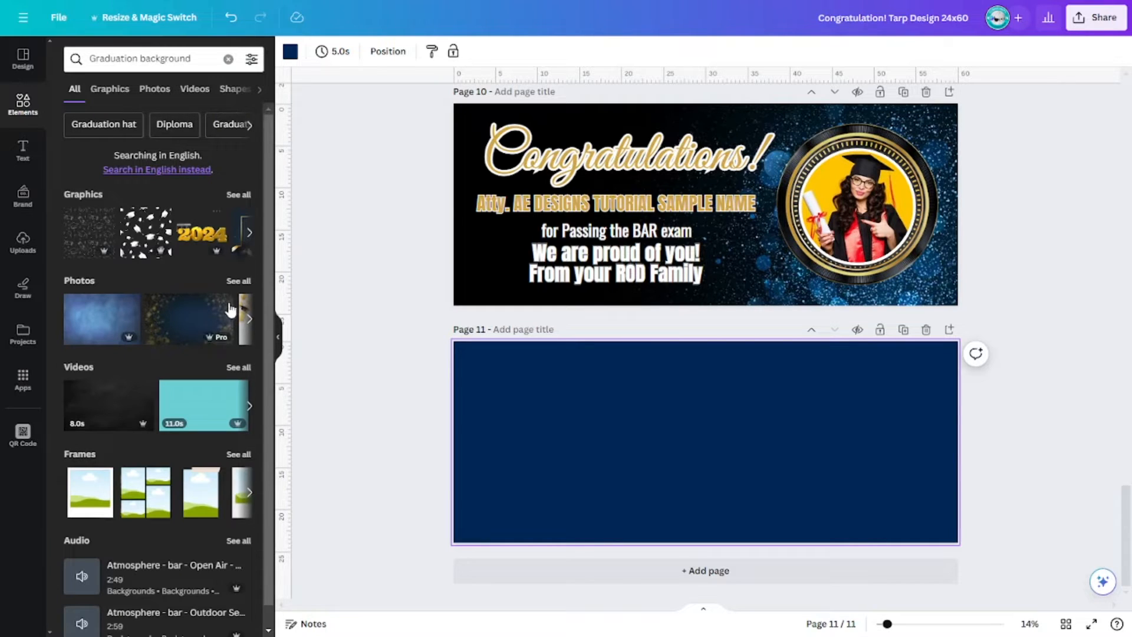
{"action": "left_click", "coordinate": [239, 280]}
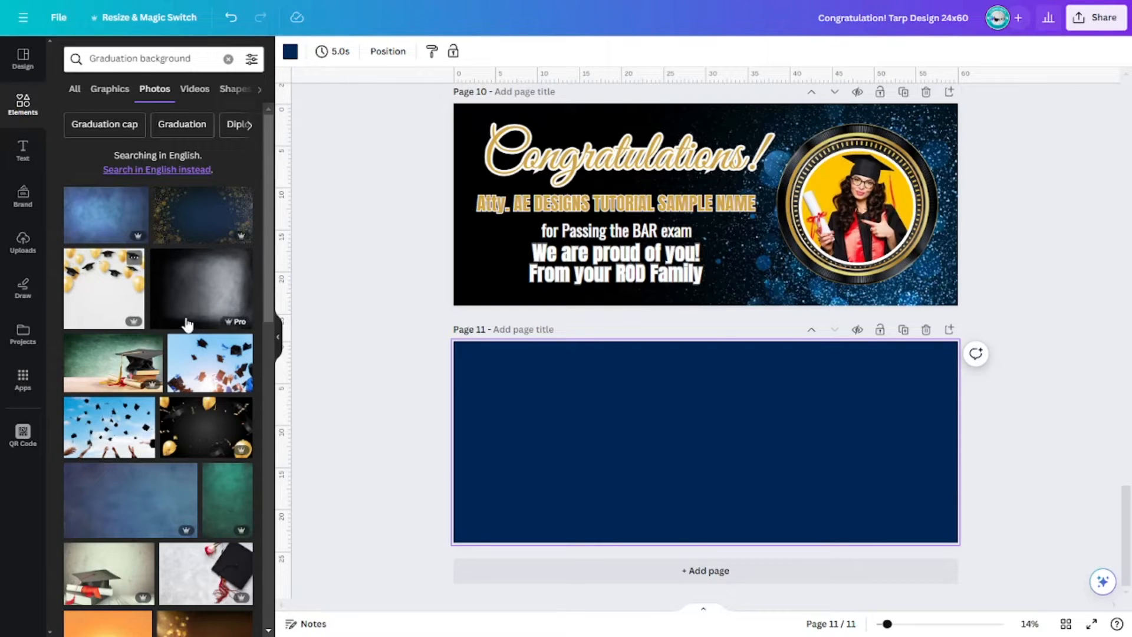
Step: Filter the graduation background photos to show only free ones
{"action": "scroll", "coordinate": [199, 302], "scroll_direction": "down", "scroll_amount": 2}
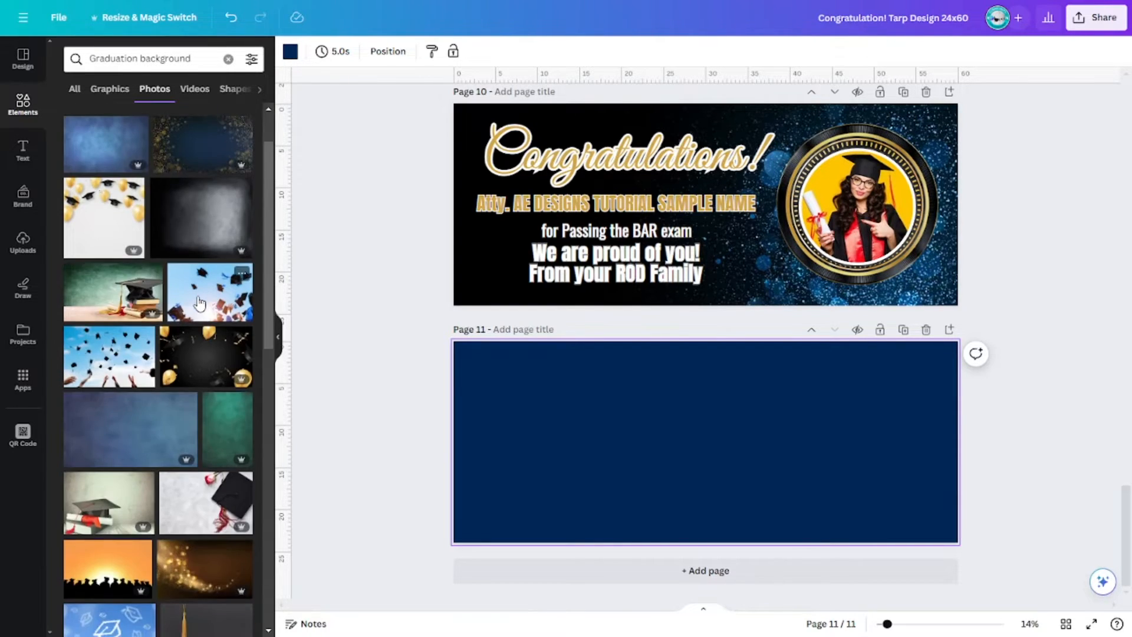
{"action": "scroll", "coordinate": [199, 303], "scroll_direction": "down", "scroll_amount": 4}
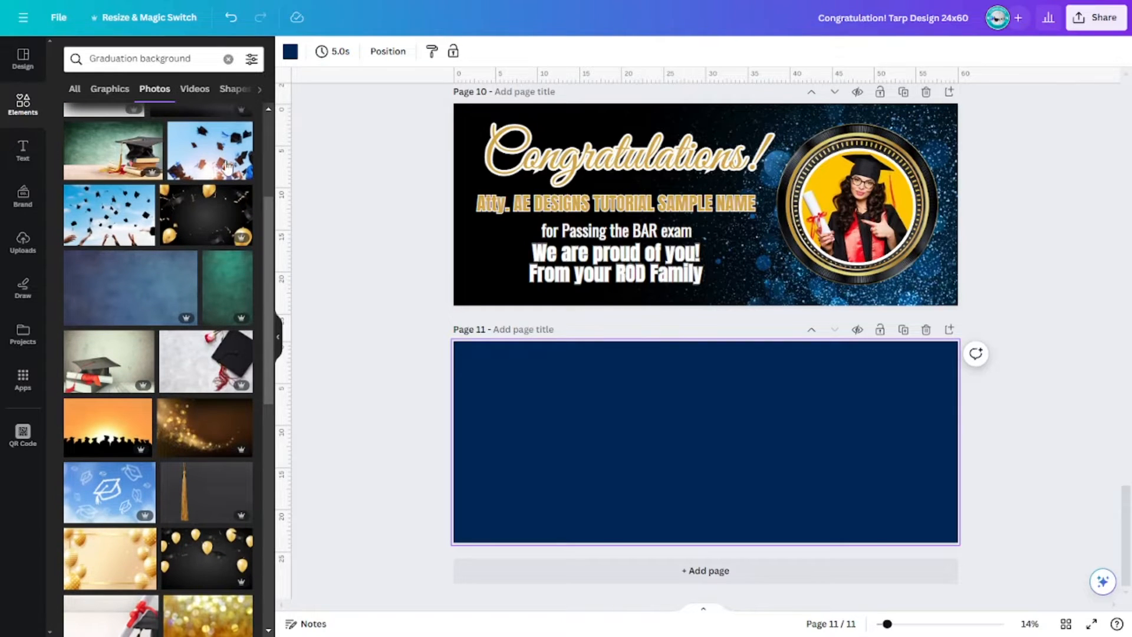
{"action": "left_click", "coordinate": [252, 59]}
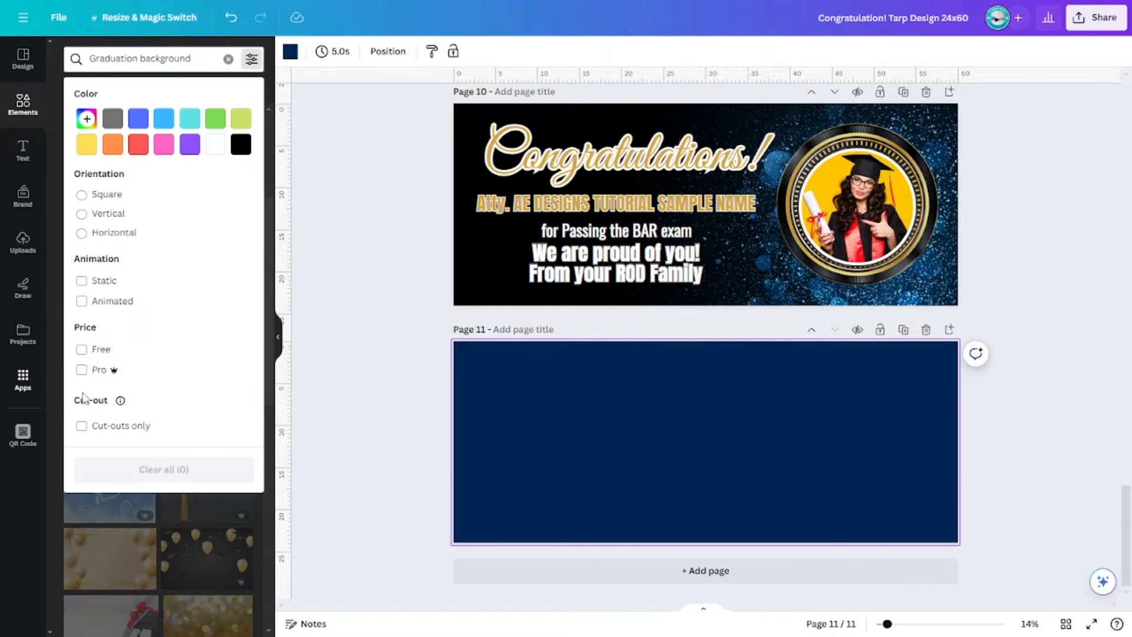
{"action": "left_click", "coordinate": [82, 350]}
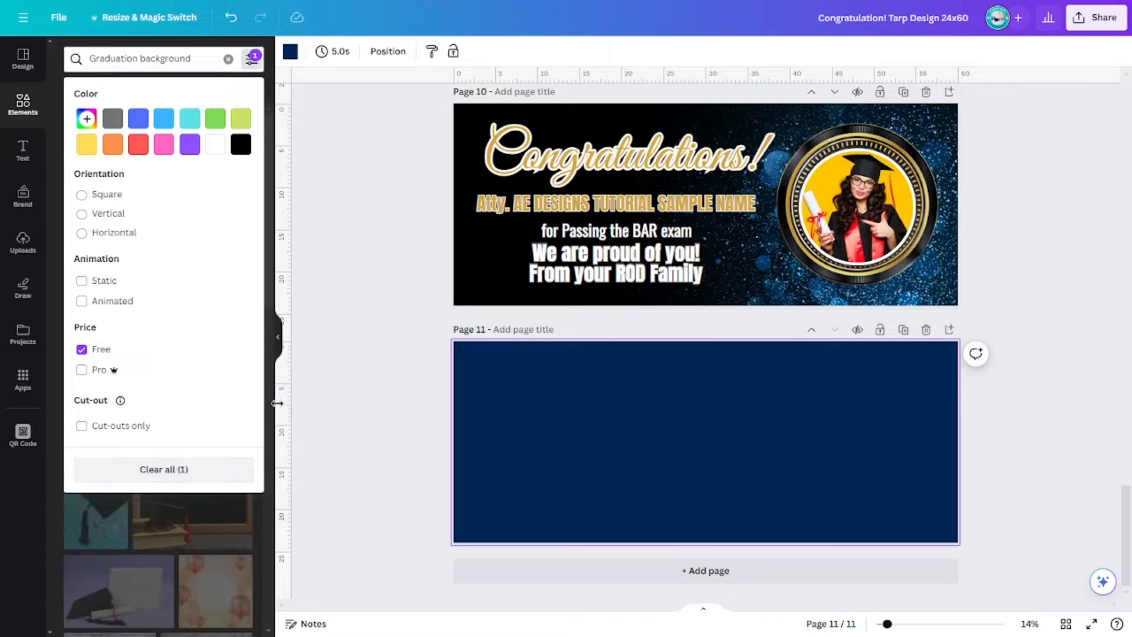
{"action": "left_click", "coordinate": [327, 402]}
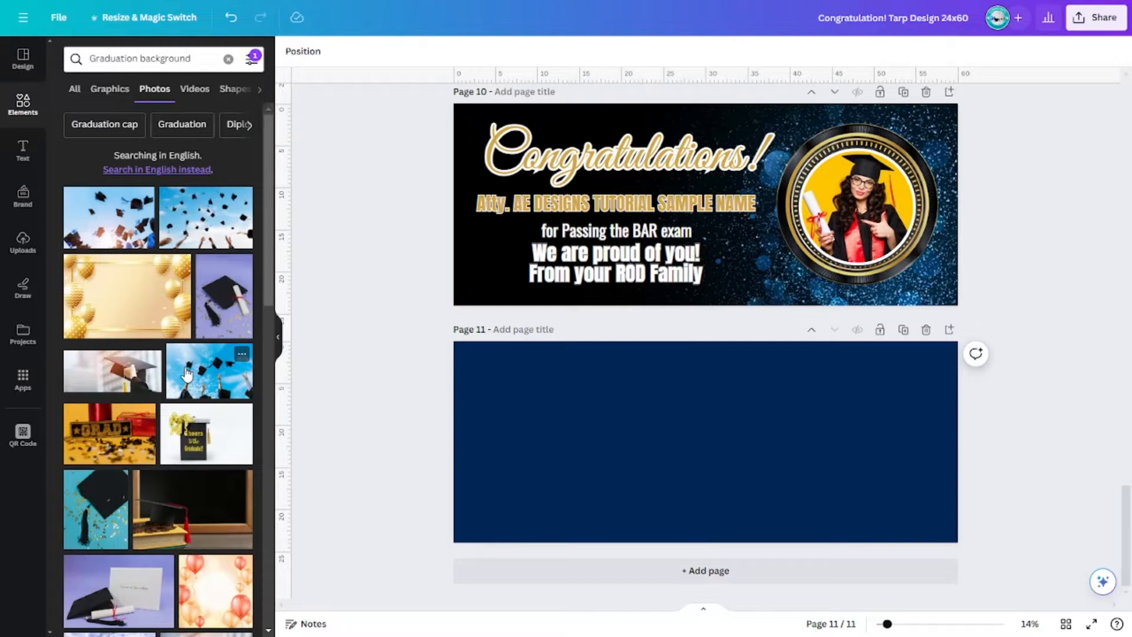
Step: Find the purple sunset photo of silhouetted graduates tossing their caps and insert it on page 11
{"action": "scroll", "coordinate": [186, 373], "scroll_direction": "down", "scroll_amount": 3}
{"action": "scroll", "coordinate": [189, 383], "scroll_direction": "up", "scroll_amount": 3}
{"action": "scroll", "coordinate": [191, 393], "scroll_direction": "down", "scroll_amount": 6}
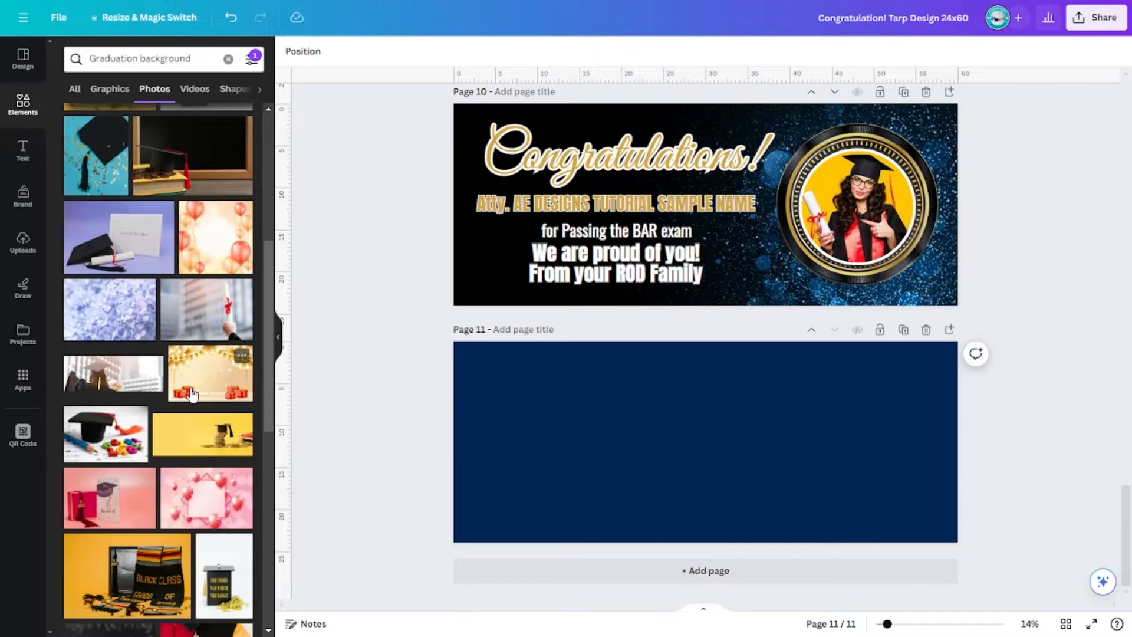
{"action": "scroll", "coordinate": [191, 394], "scroll_direction": "down", "scroll_amount": 7}
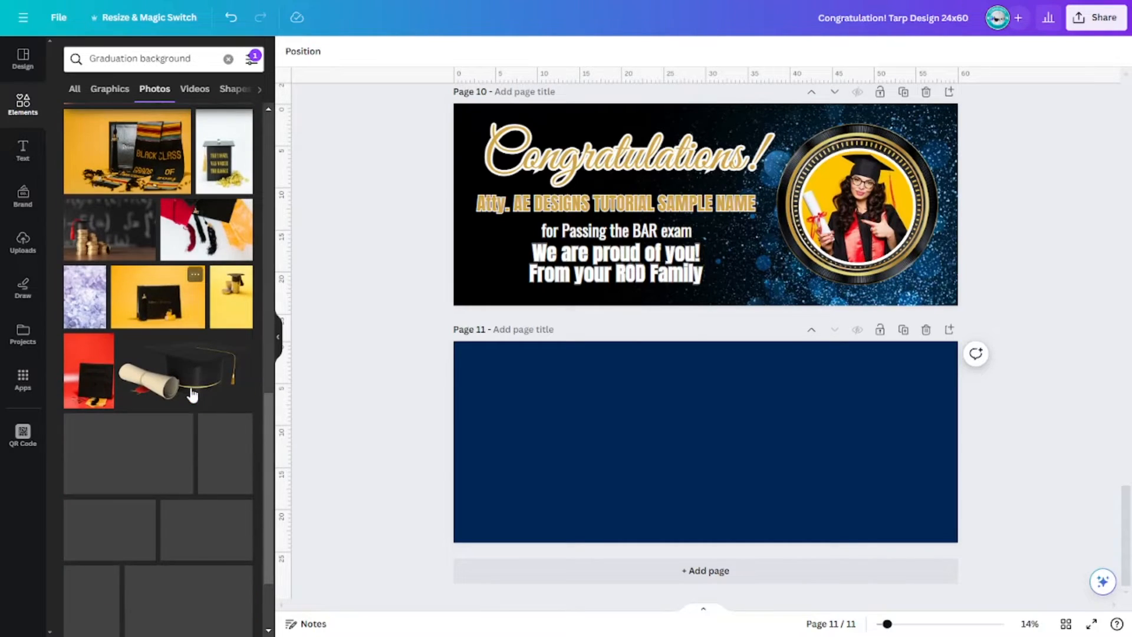
{"action": "scroll", "coordinate": [192, 394], "scroll_direction": "down", "scroll_amount": 4}
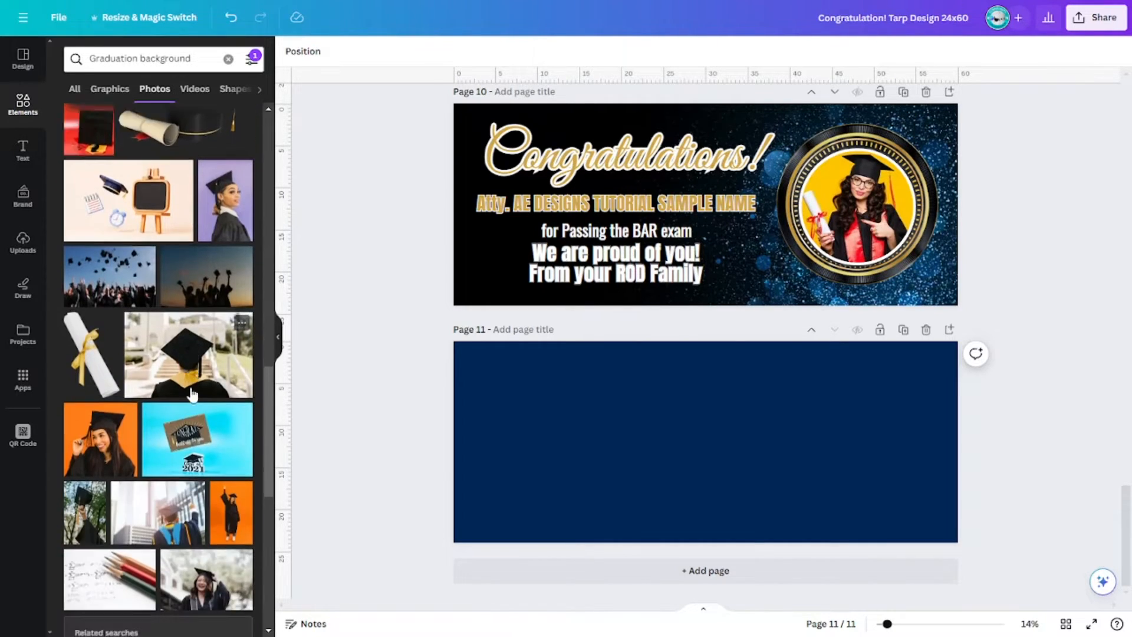
{"action": "scroll", "coordinate": [192, 394], "scroll_direction": "down", "scroll_amount": 8}
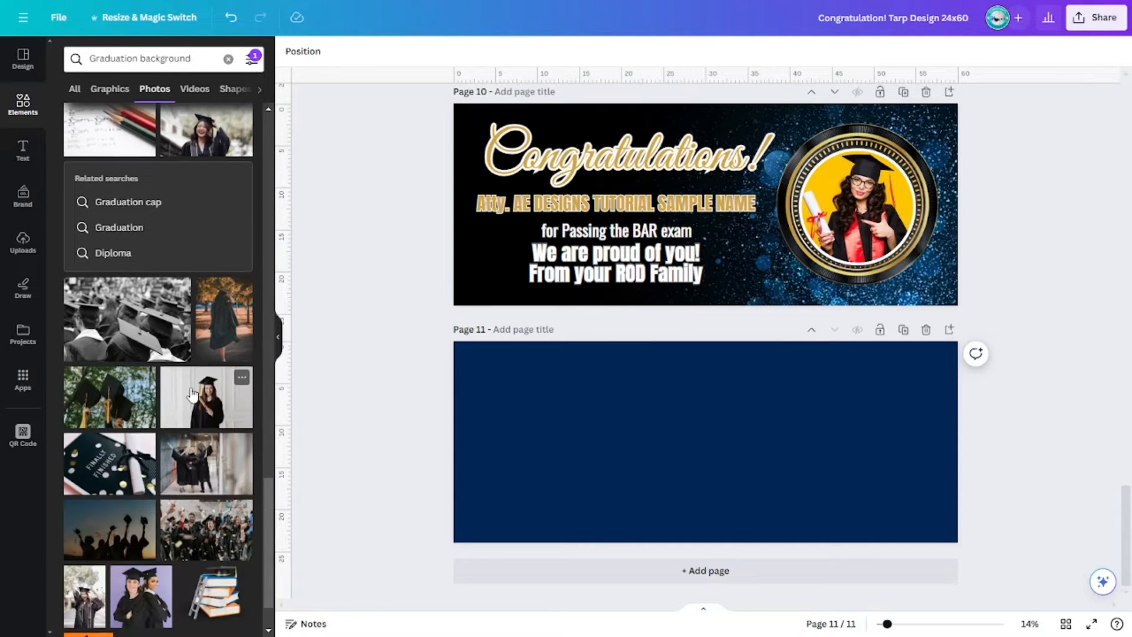
{"action": "scroll", "coordinate": [191, 394], "scroll_direction": "down", "scroll_amount": 6}
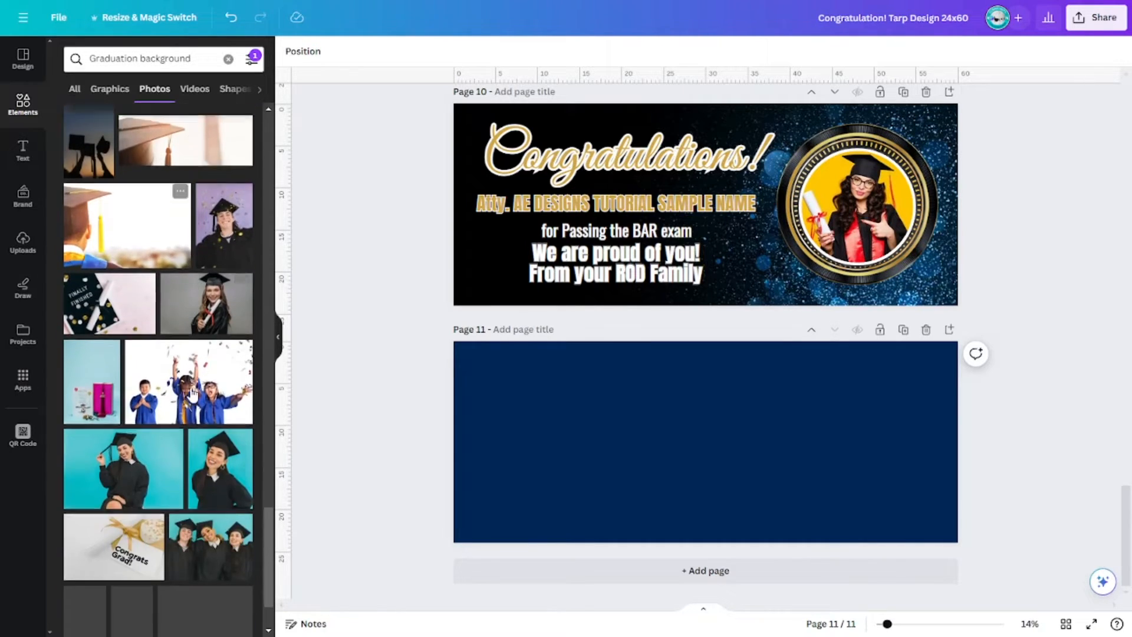
{"action": "scroll", "coordinate": [192, 394], "scroll_direction": "down", "scroll_amount": 4}
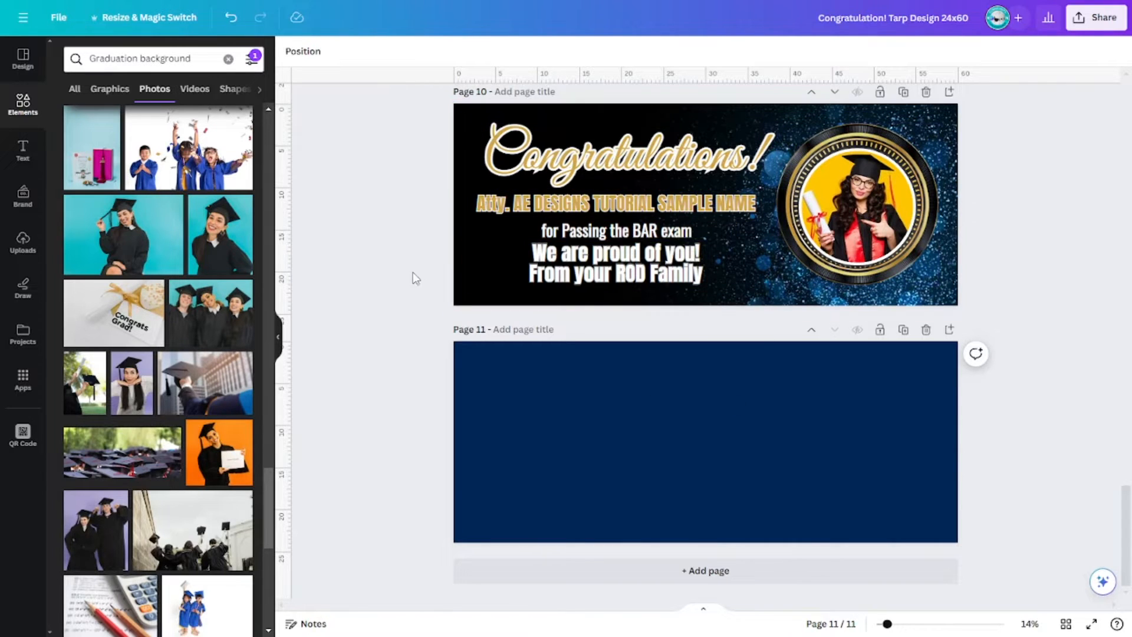
{"action": "scroll", "coordinate": [190, 406], "scroll_direction": "down", "scroll_amount": 7}
{"action": "scroll", "coordinate": [190, 406], "scroll_direction": "down", "scroll_amount": 10}
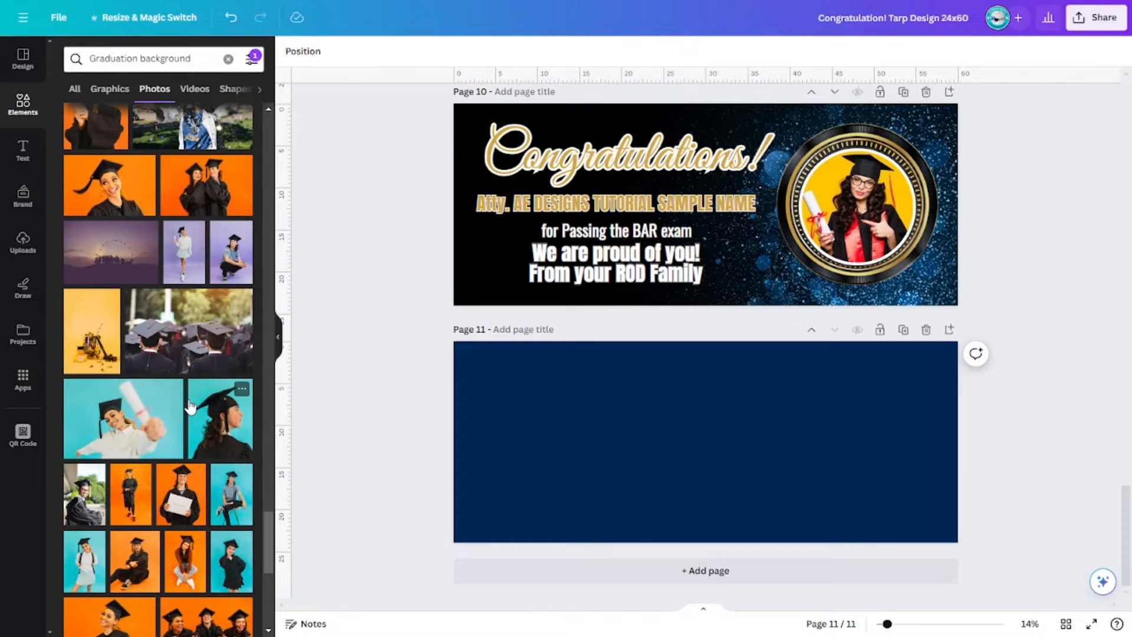
{"action": "left_click", "coordinate": [112, 245]}
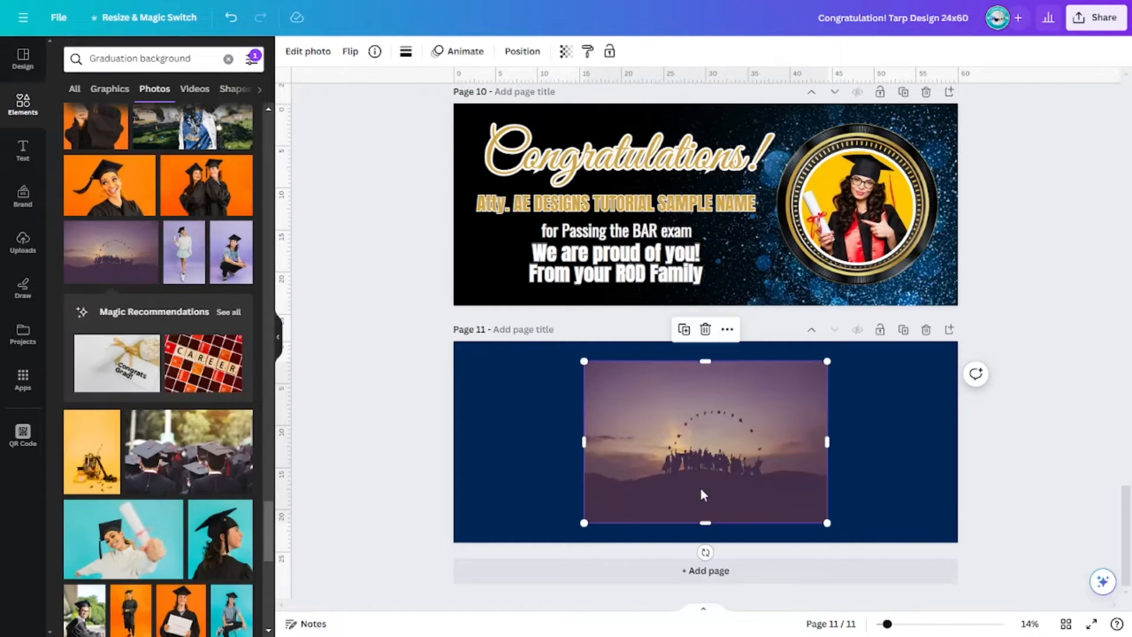
Step: Align the sunset photo with the page's top-left corner and enlarge it to cover all of page 11
{"action": "left_click_drag", "start_coordinate": [746, 462], "coordinate": [614, 442]}
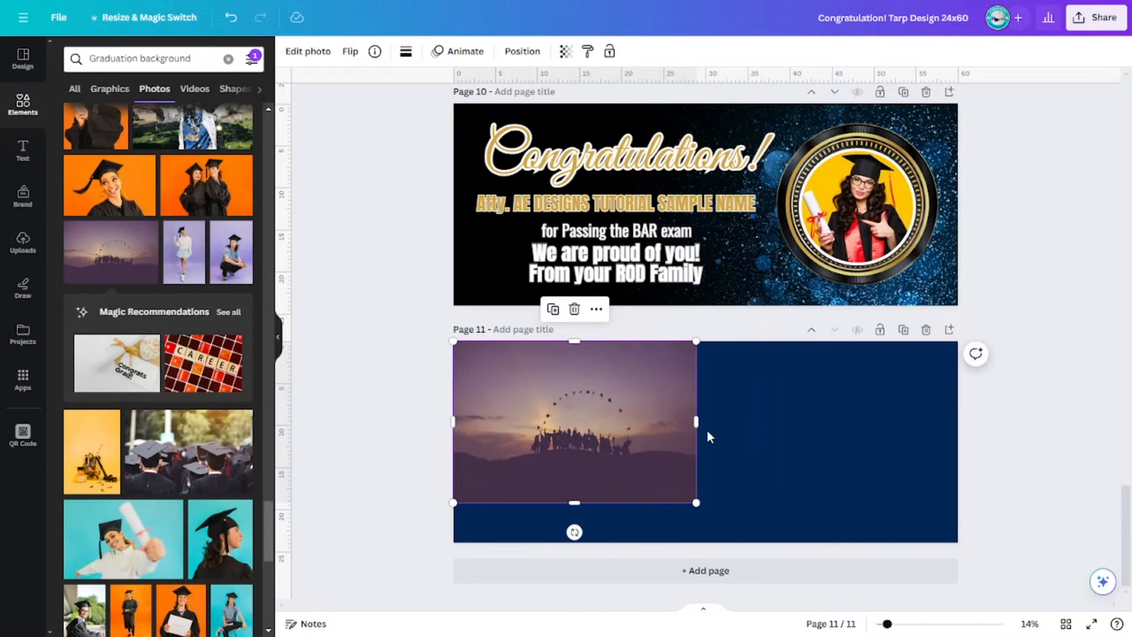
{"action": "left_click_drag", "start_coordinate": [696, 426], "coordinate": [952, 457]}
{"action": "left_click_drag", "start_coordinate": [707, 503], "coordinate": [713, 543]}
{"action": "scroll", "coordinate": [1069, 468], "scroll_direction": "up", "scroll_amount": 8}
{"action": "scroll", "coordinate": [1069, 468], "scroll_direction": "down", "scroll_amount": 8}
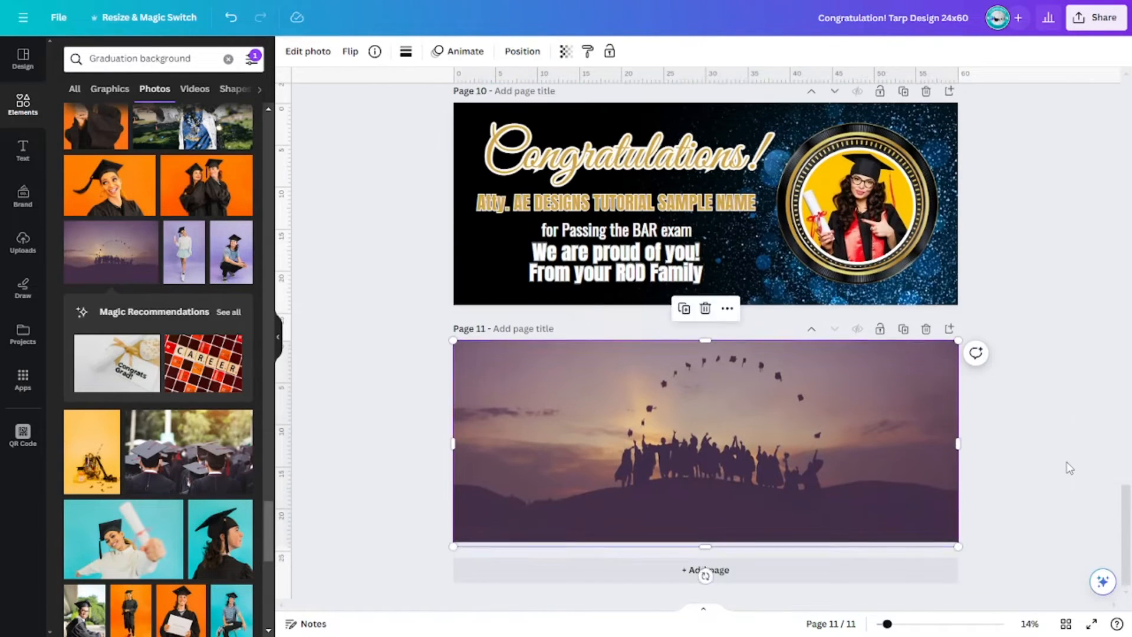
{"action": "left_click", "coordinate": [1070, 467]}
{"action": "left_click", "coordinate": [849, 457]}
{"action": "left_click", "coordinate": [1008, 453]}
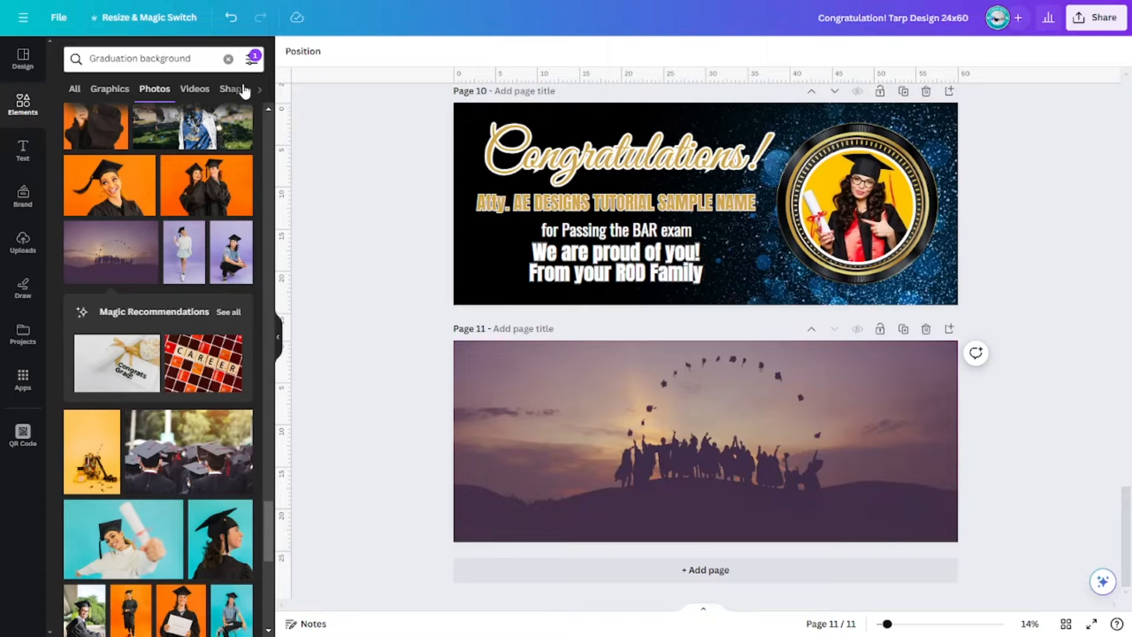
Step: Copy the four text blocks of the page 10 design onto page 11, over the sunset photo
{"action": "scroll", "coordinate": [833, 322], "scroll_direction": "up", "scroll_amount": 4}
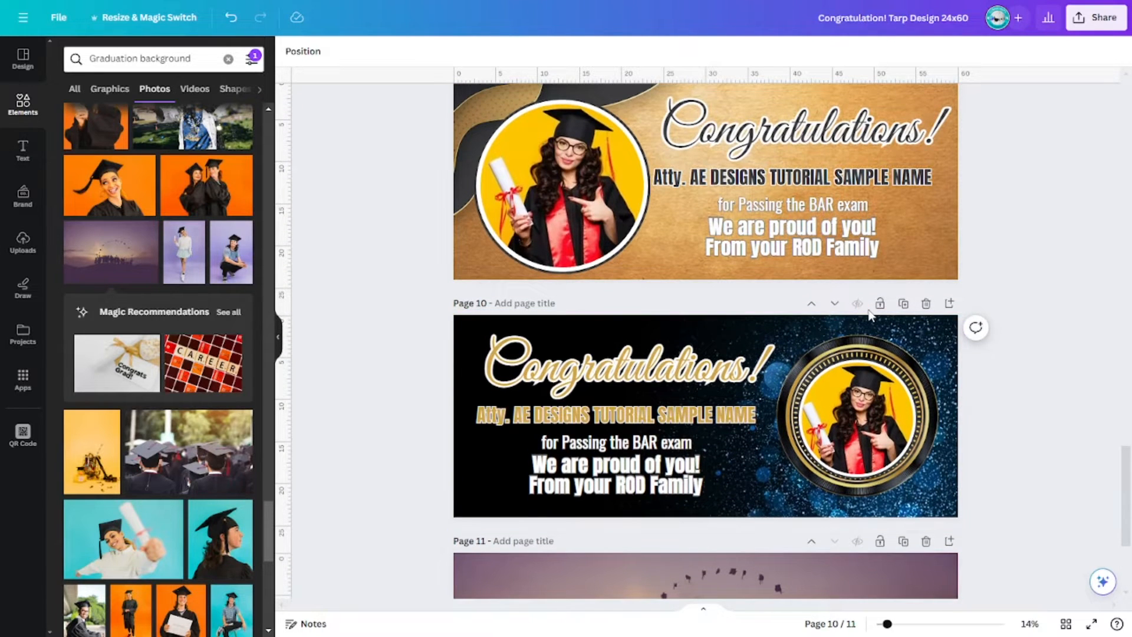
{"action": "scroll", "coordinate": [849, 317], "scroll_direction": "down", "scroll_amount": 1}
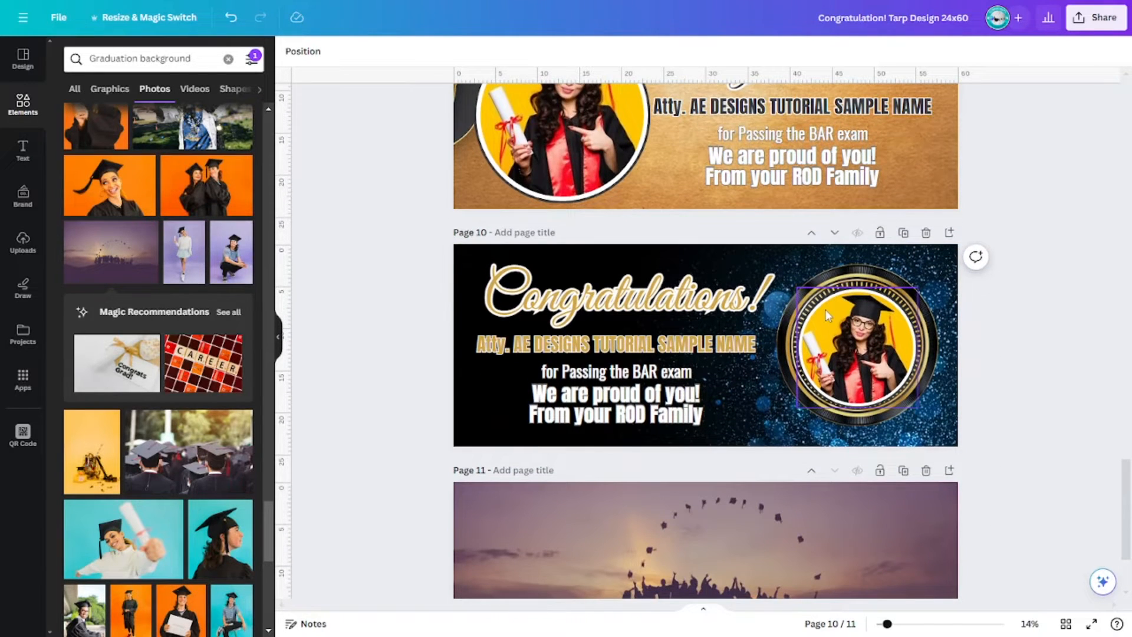
{"action": "left_click", "coordinate": [602, 310]}
{"action": "left_click", "coordinate": [575, 377], "text": "shift"}
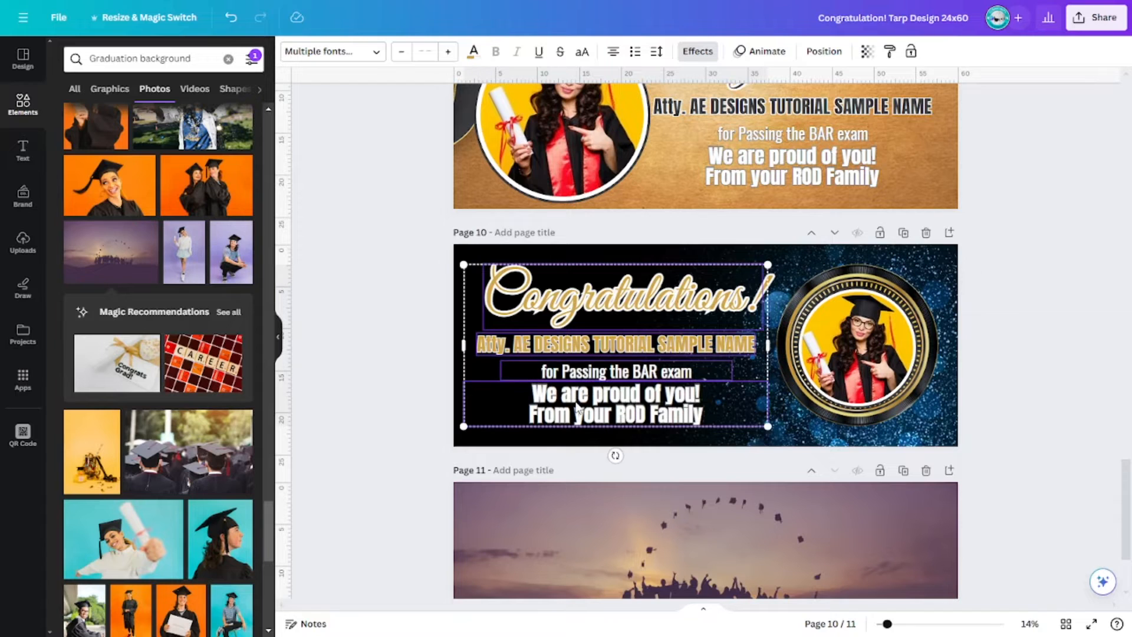
{"action": "scroll", "coordinate": [706, 383], "scroll_direction": "down", "scroll_amount": 2}
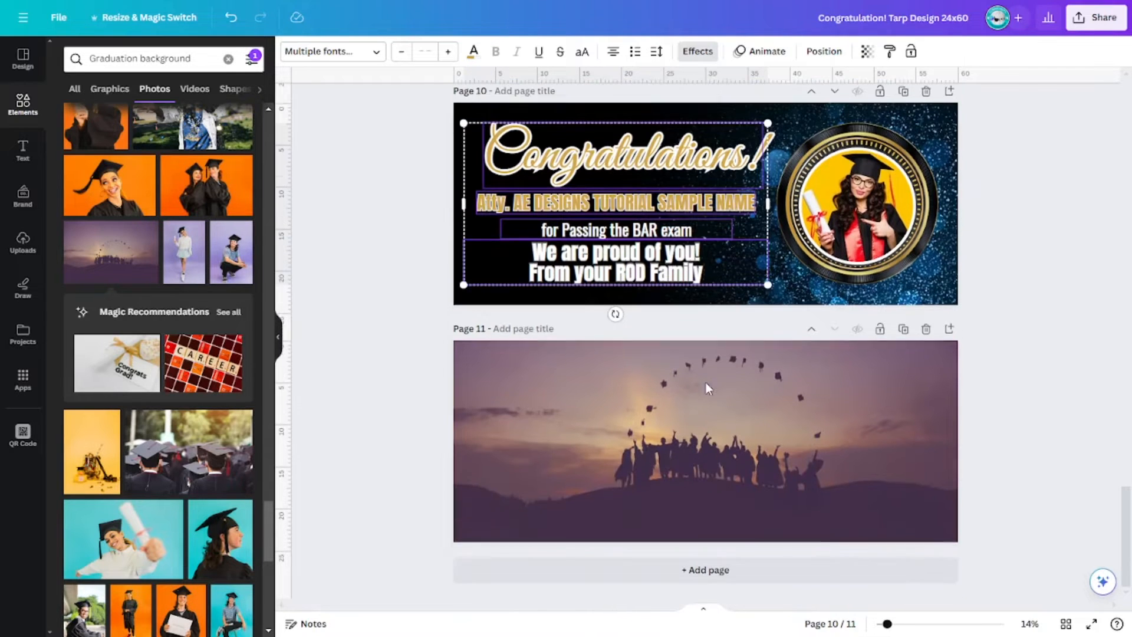
{"action": "left_click", "coordinate": [691, 432]}
{"action": "key", "text": "ctrl+v"}
{"action": "left_click_drag", "start_coordinate": [690, 432], "coordinate": [724, 417]}
Step: Lower the sunset photo's transparency value to slightly under half so the navy page colour shows through
{"action": "left_click", "coordinate": [891, 462]}
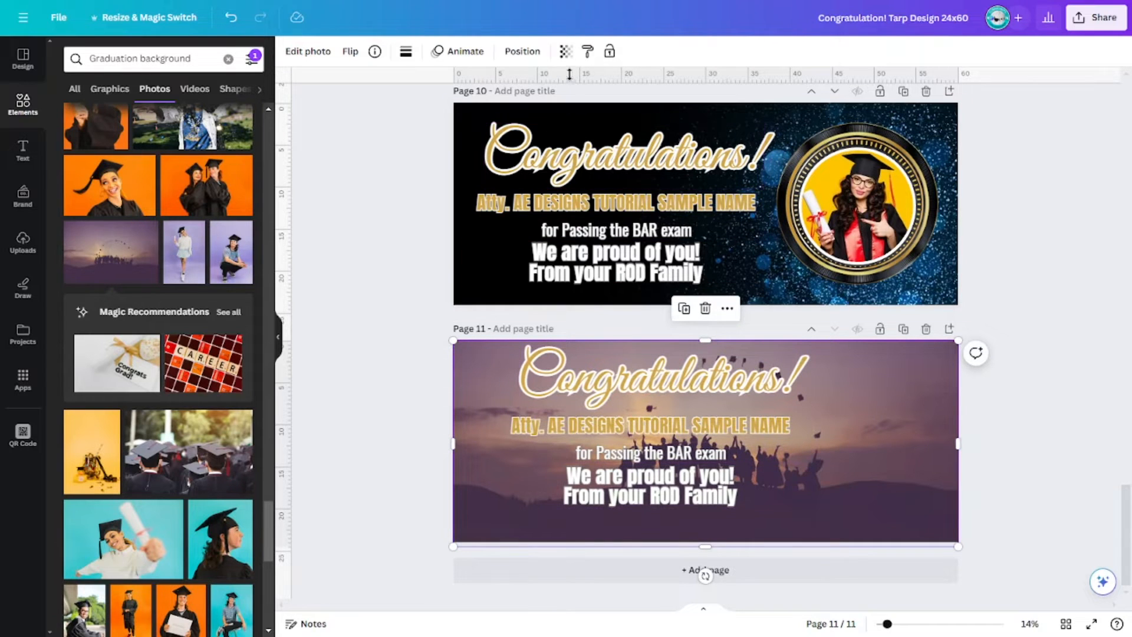
{"action": "left_click", "coordinate": [565, 52]}
{"action": "left_click_drag", "start_coordinate": [566, 105], "coordinate": [497, 105]}
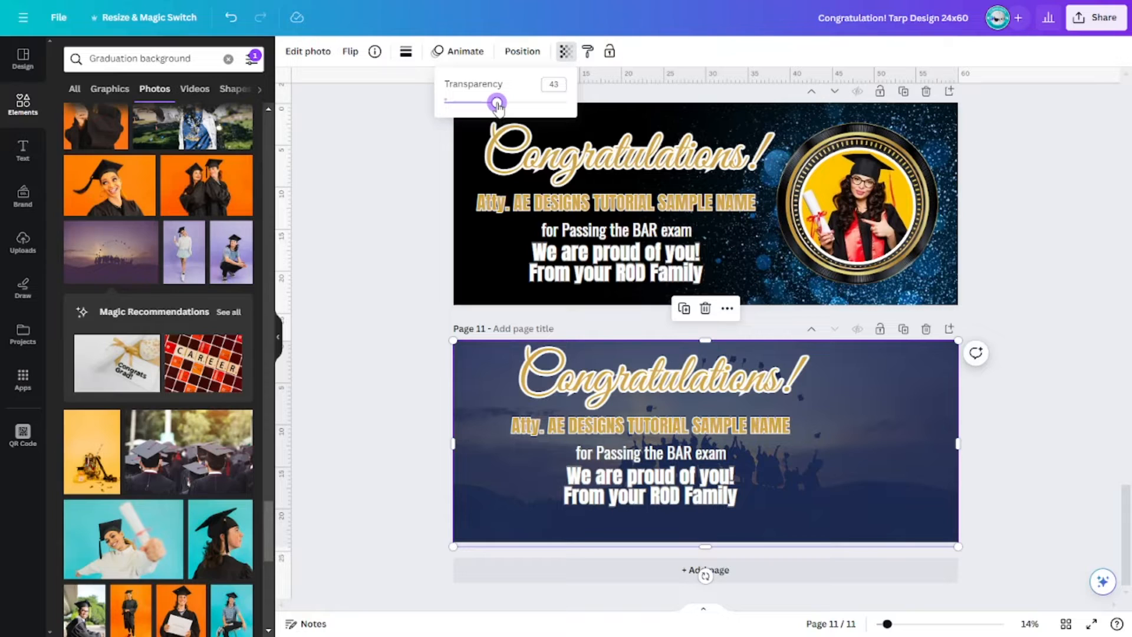
{"action": "left_click_drag", "start_coordinate": [497, 105], "coordinate": [492, 109]}
{"action": "left_click", "coordinate": [1036, 425]}
{"action": "left_click", "coordinate": [1036, 425]}
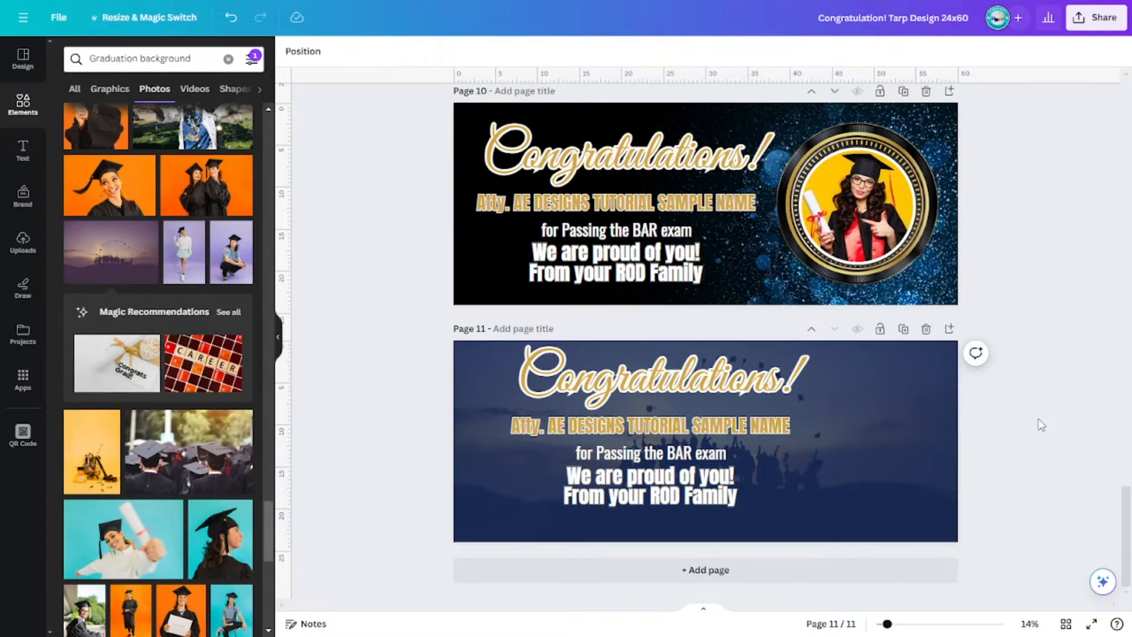
Step: Move all four text blocks on page 11 together slightly left and down, leaving room on the page's right side
{"action": "left_click", "coordinate": [654, 378]}
{"action": "left_click", "coordinate": [655, 427], "text": "shift"}
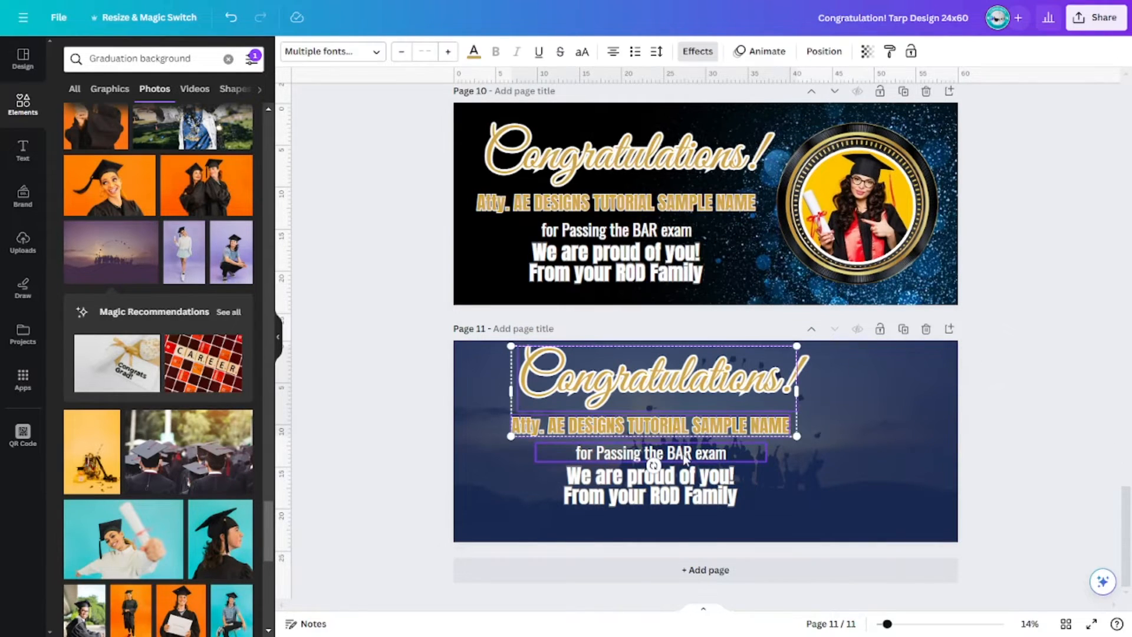
{"action": "left_click", "coordinate": [663, 455], "text": "shift"}
{"action": "left_click", "coordinate": [685, 487], "text": "shift"}
{"action": "left_click_drag", "start_coordinate": [708, 470], "coordinate": [683, 452]}
{"action": "left_click", "coordinate": [904, 449]}
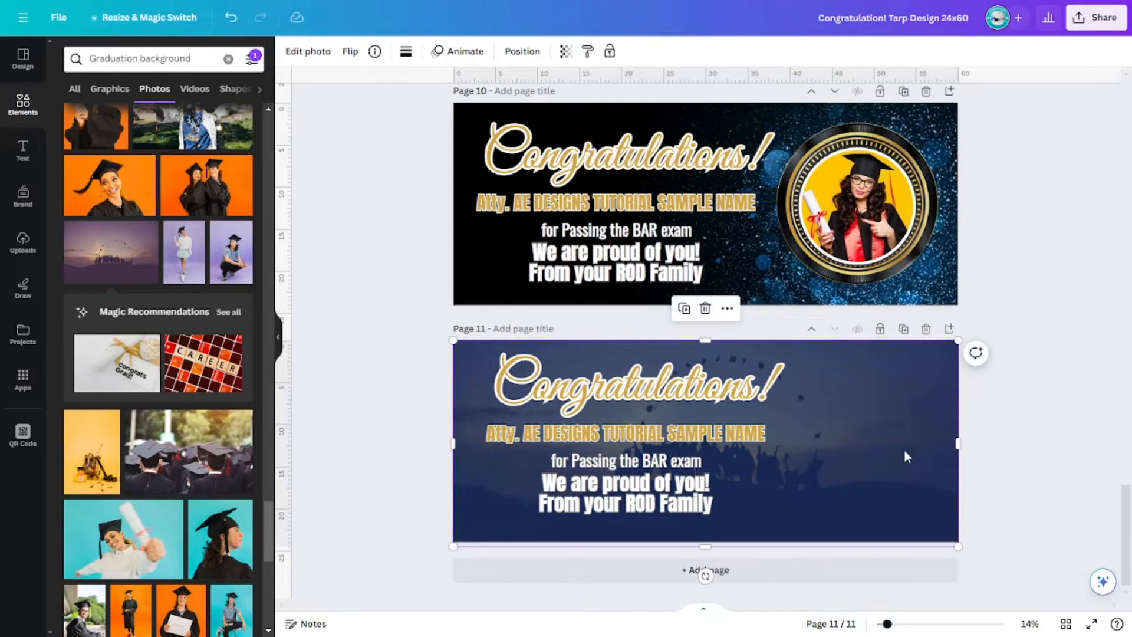
{"action": "left_click", "coordinate": [1020, 431]}
Step: Recolour the "Congratulations!" headline and the name line on page 11 with the dark purple from the photo colours
{"action": "left_click", "coordinate": [720, 387]}
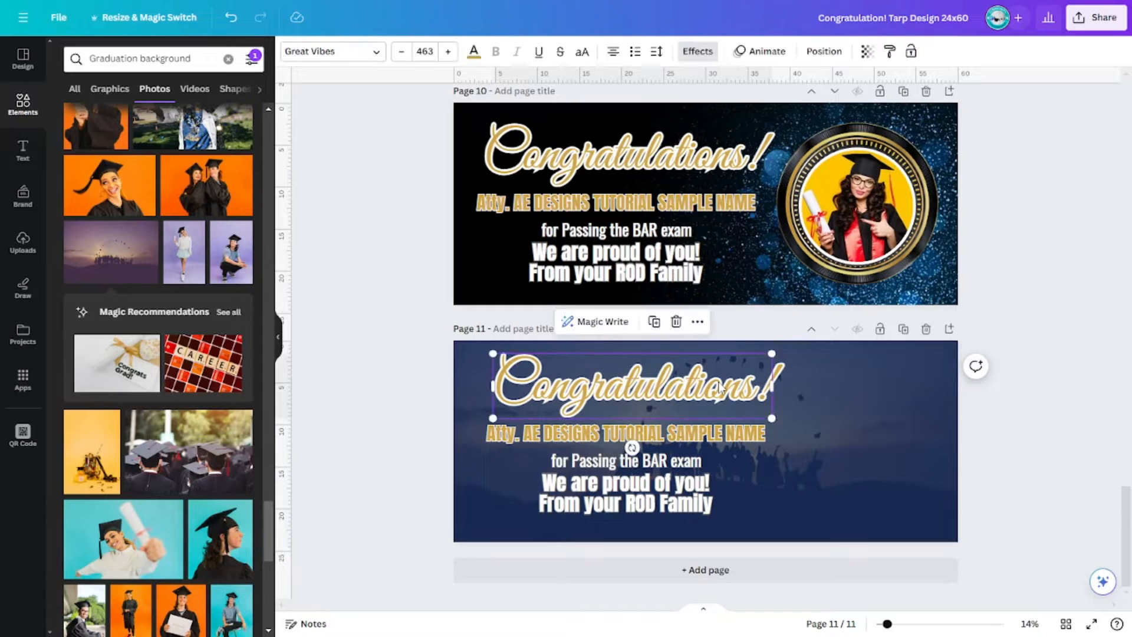
{"action": "left_click", "coordinate": [473, 51]}
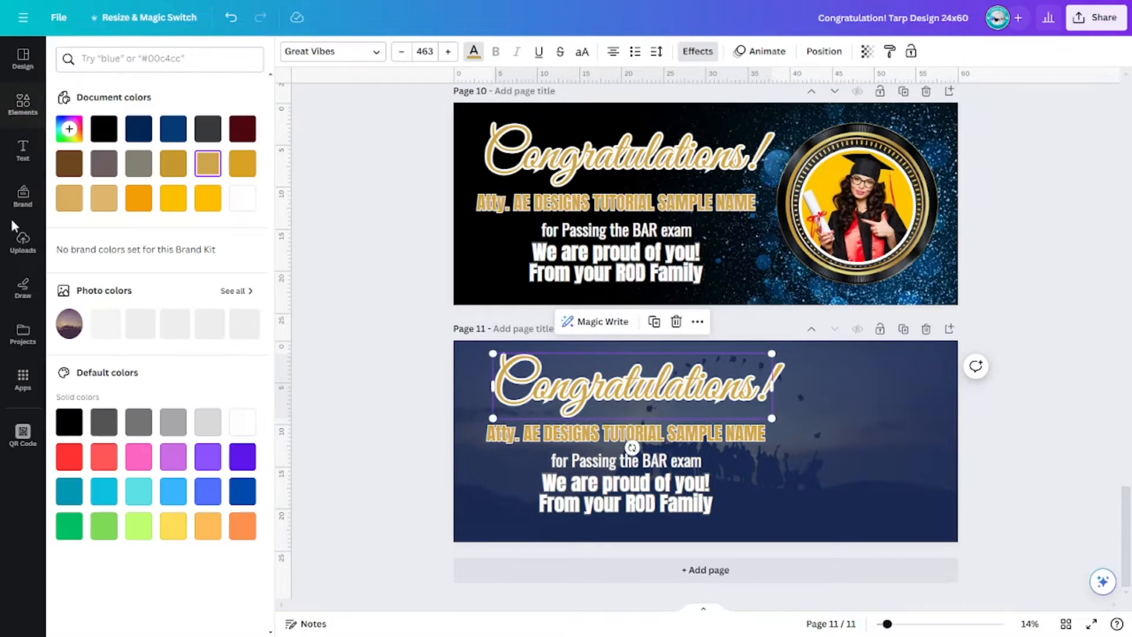
{"action": "left_click", "coordinate": [112, 332]}
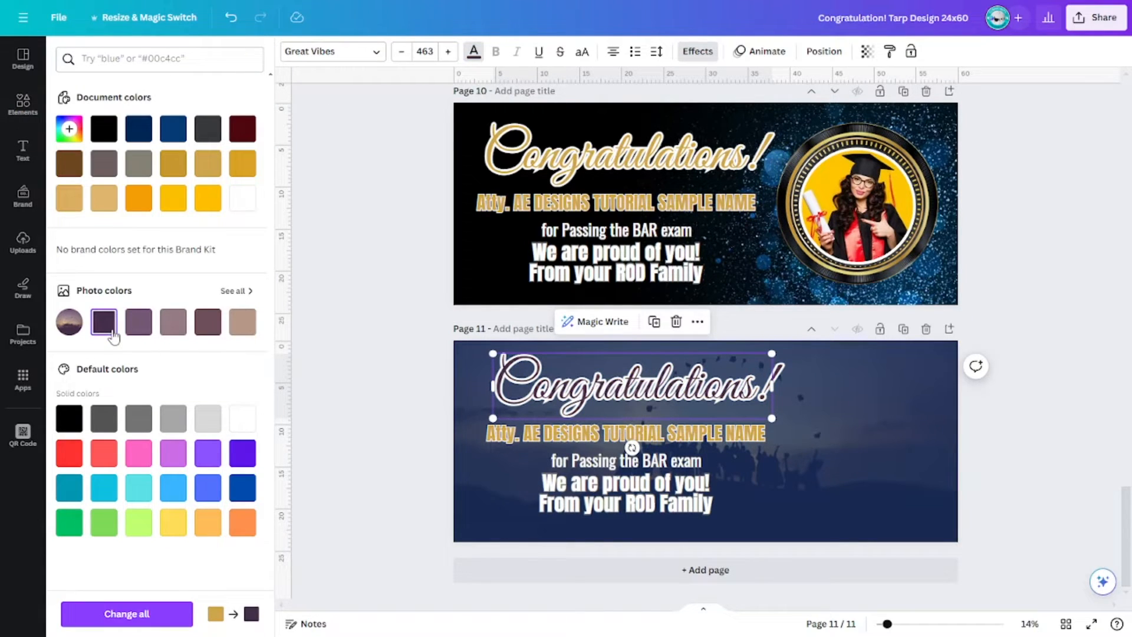
{"action": "left_click", "coordinate": [508, 440]}
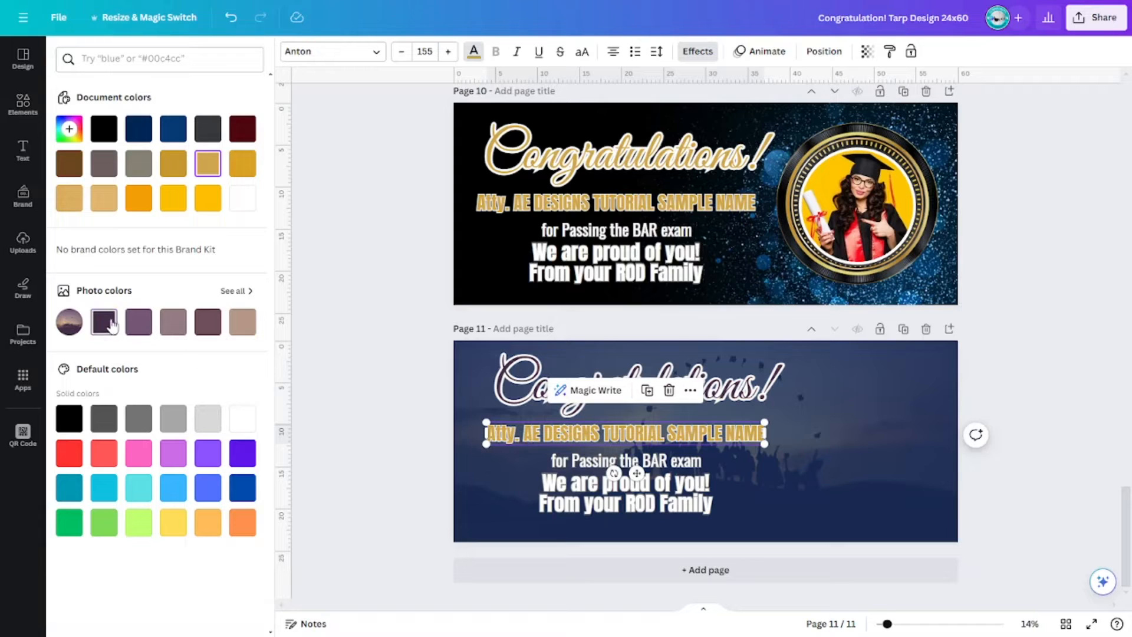
{"action": "left_click", "coordinate": [111, 326]}
Step: Remove the outline effect from the "We are proud of you! From your ROD Family" text on page 11
{"action": "left_click", "coordinate": [695, 498]}
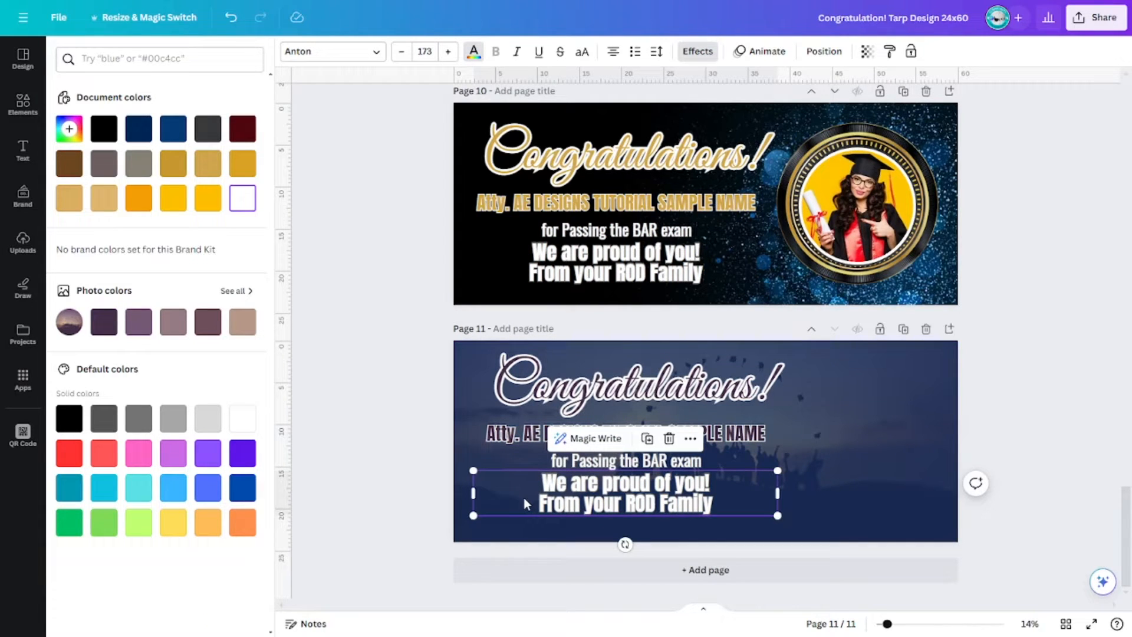
{"action": "left_click", "coordinate": [698, 51]}
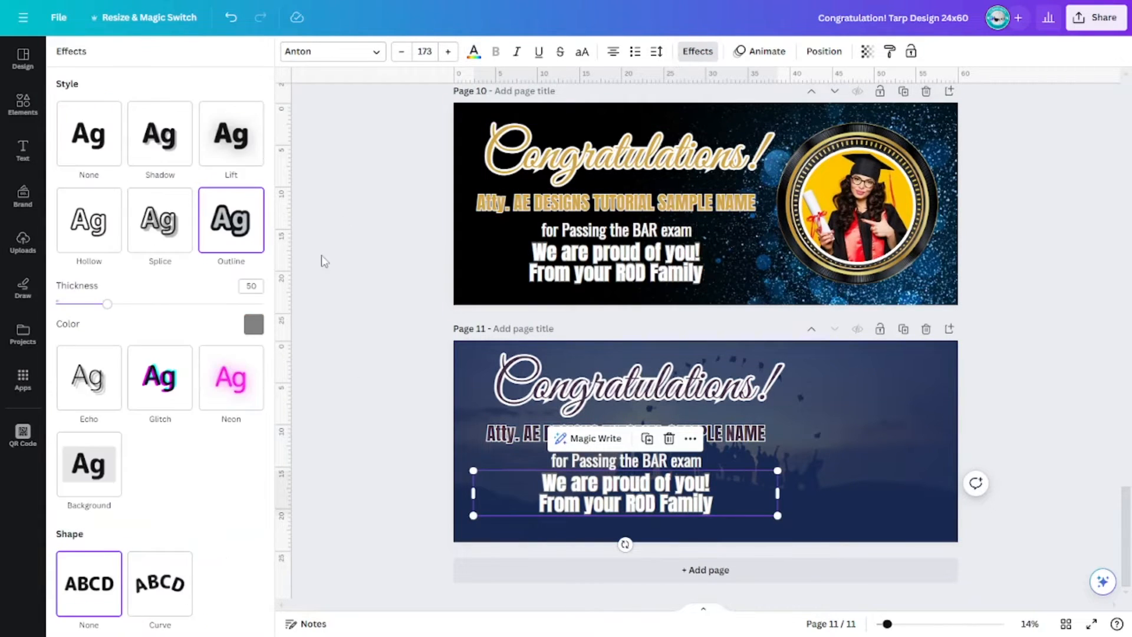
{"action": "left_click", "coordinate": [255, 324]}
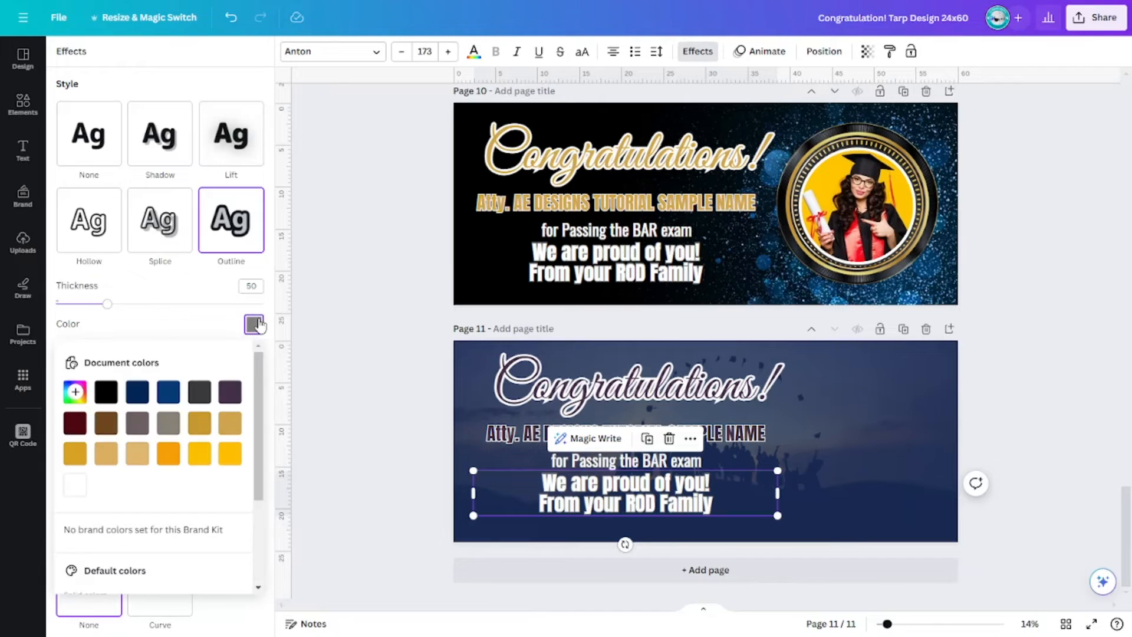
{"action": "scroll", "coordinate": [228, 472], "scroll_direction": "down", "scroll_amount": 2}
{"action": "left_click", "coordinate": [226, 544]}
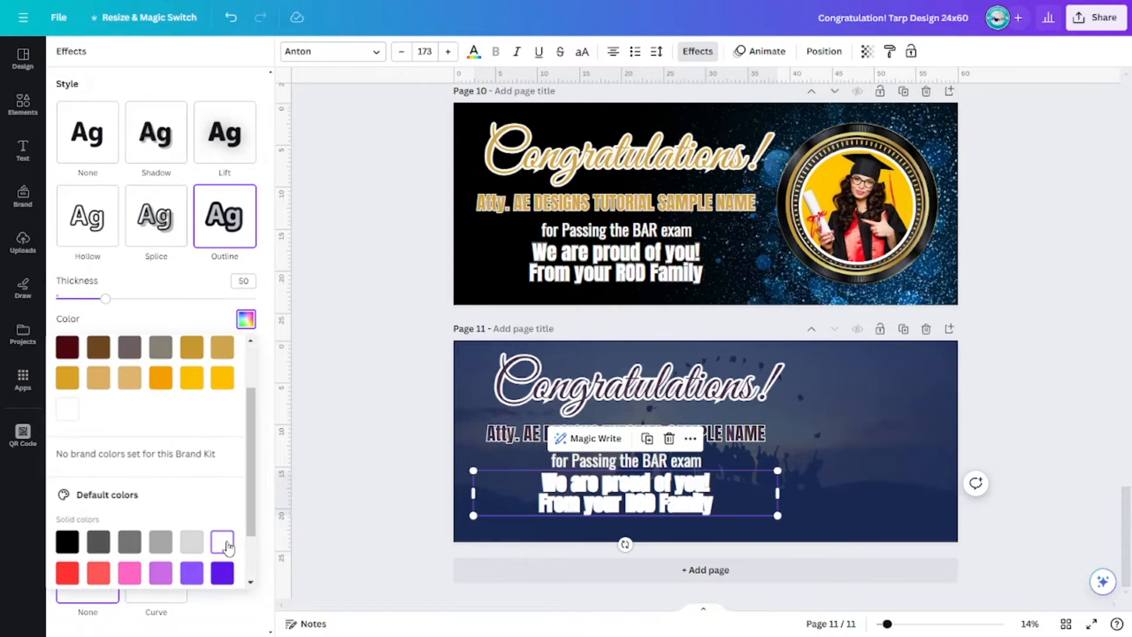
{"action": "left_click", "coordinate": [110, 151]}
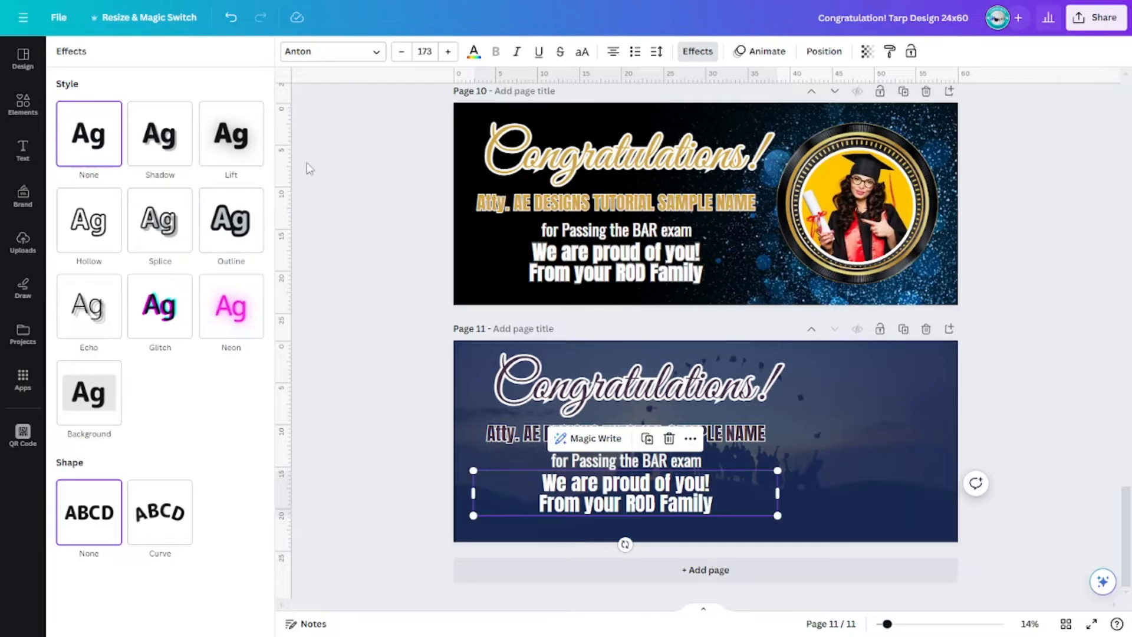
{"action": "left_click", "coordinate": [1032, 436]}
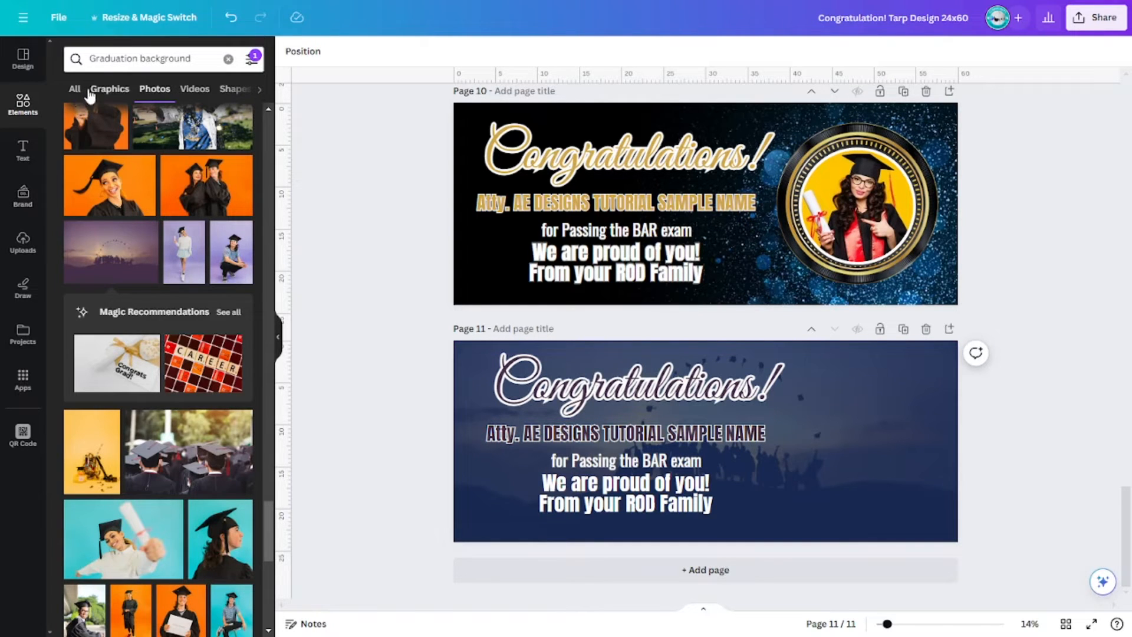
Step: Copy the round graduate photo frame from page 6 and place it on page 11 to the right of the text
{"action": "scroll", "coordinate": [922, 301], "scroll_direction": "up", "scroll_amount": 2}
{"action": "scroll", "coordinate": [922, 301], "scroll_direction": "up", "scroll_amount": 12}
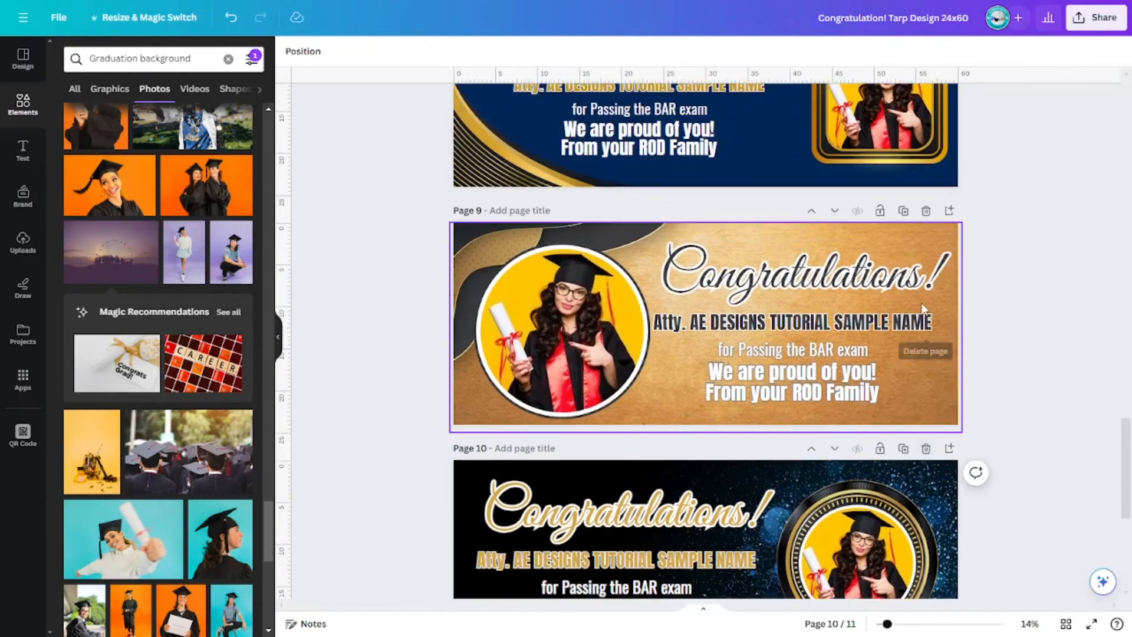
{"action": "scroll", "coordinate": [928, 319], "scroll_direction": "up", "scroll_amount": 4}
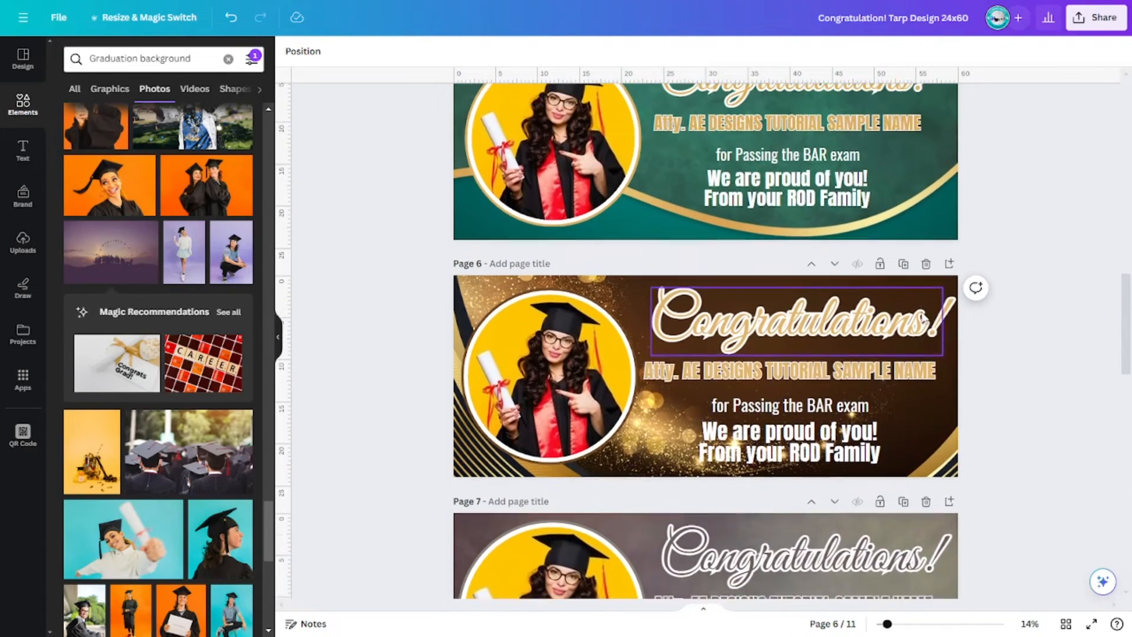
{"action": "left_click", "coordinate": [526, 398]}
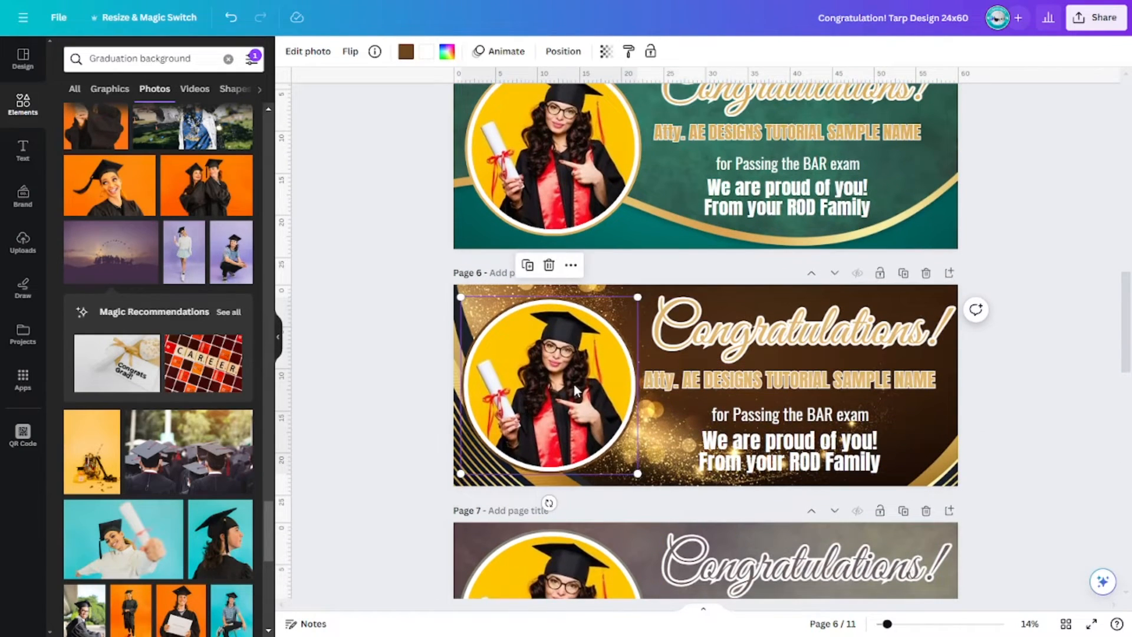
{"action": "scroll", "coordinate": [581, 392], "scroll_direction": "down", "scroll_amount": 18}
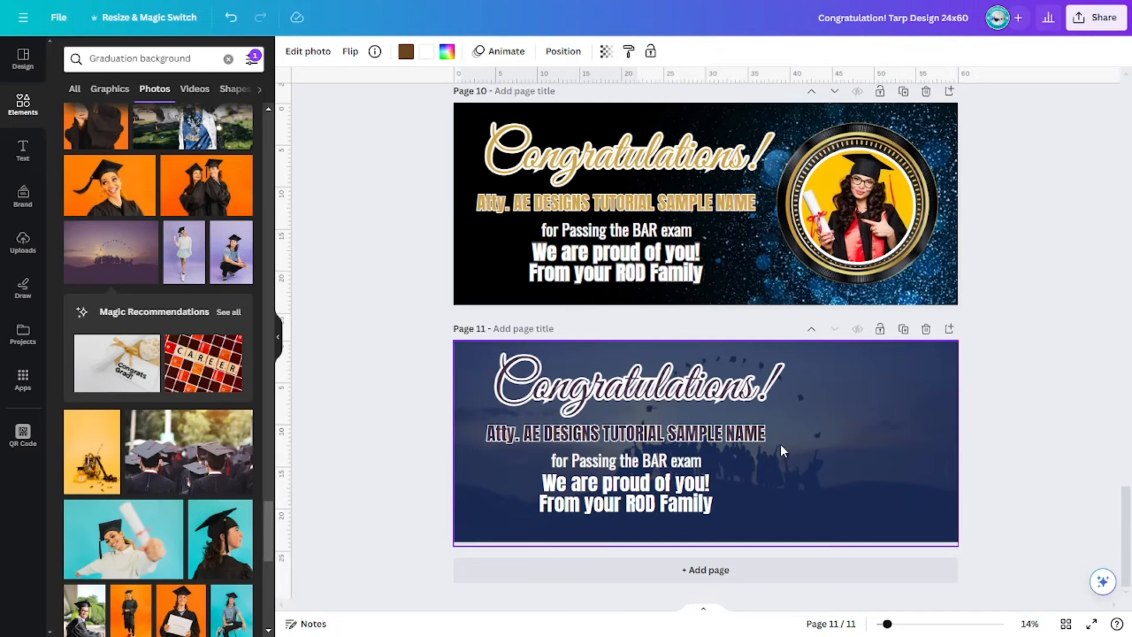
{"action": "key", "text": "ctrl+v"}
{"action": "left_click_drag", "start_coordinate": [535, 453], "coordinate": [855, 455]}
{"action": "left_click", "coordinate": [1031, 473]}
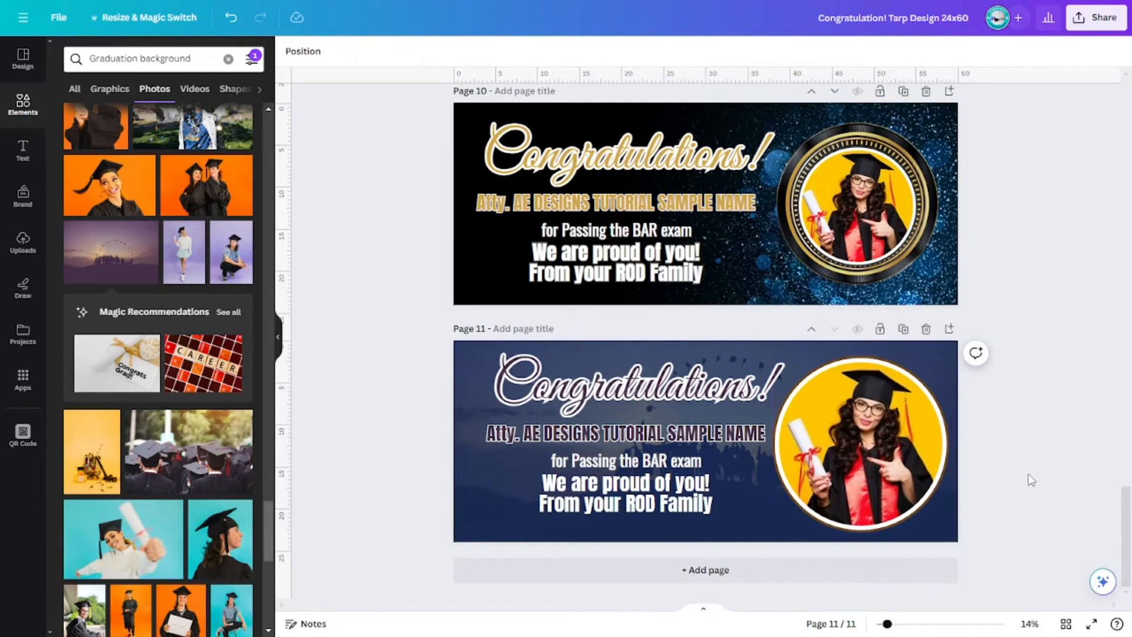
Step: Shift the "for Passing the BAR exam" and "We are proud of you! From your ROD Family" text blocks on page 11 slightly down
{"action": "left_click", "coordinate": [891, 463]}
{"action": "left_click", "coordinate": [1006, 469]}
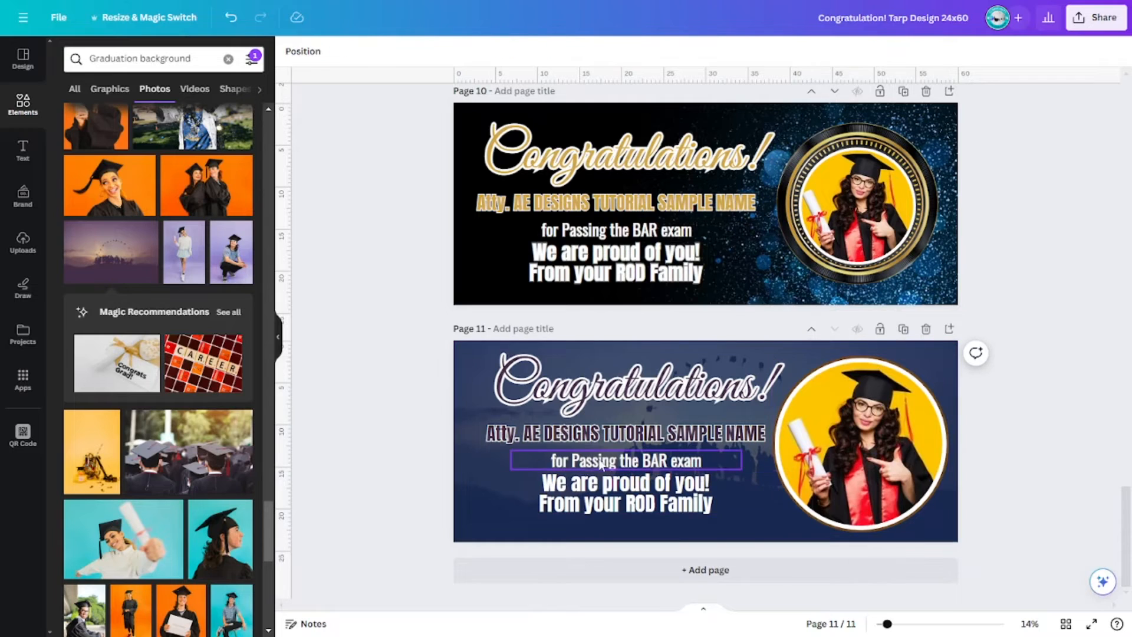
{"action": "left_click", "coordinate": [621, 507]}
{"action": "left_click_drag", "start_coordinate": [622, 508], "coordinate": [623, 516]}
{"action": "left_click", "coordinate": [679, 463]}
{"action": "left_click_drag", "start_coordinate": [678, 463], "coordinate": [683, 468]}
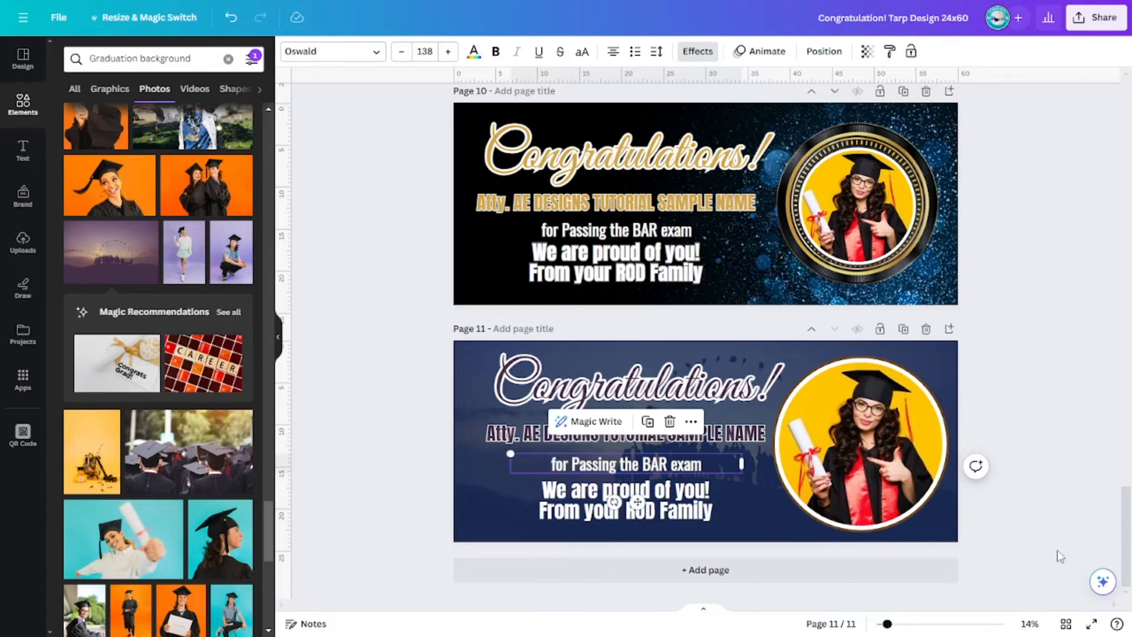
{"action": "left_click", "coordinate": [618, 510]}
{"action": "key", "text": "Down"}
{"action": "key", "text": "Down"}
{"action": "key", "text": "Down"}
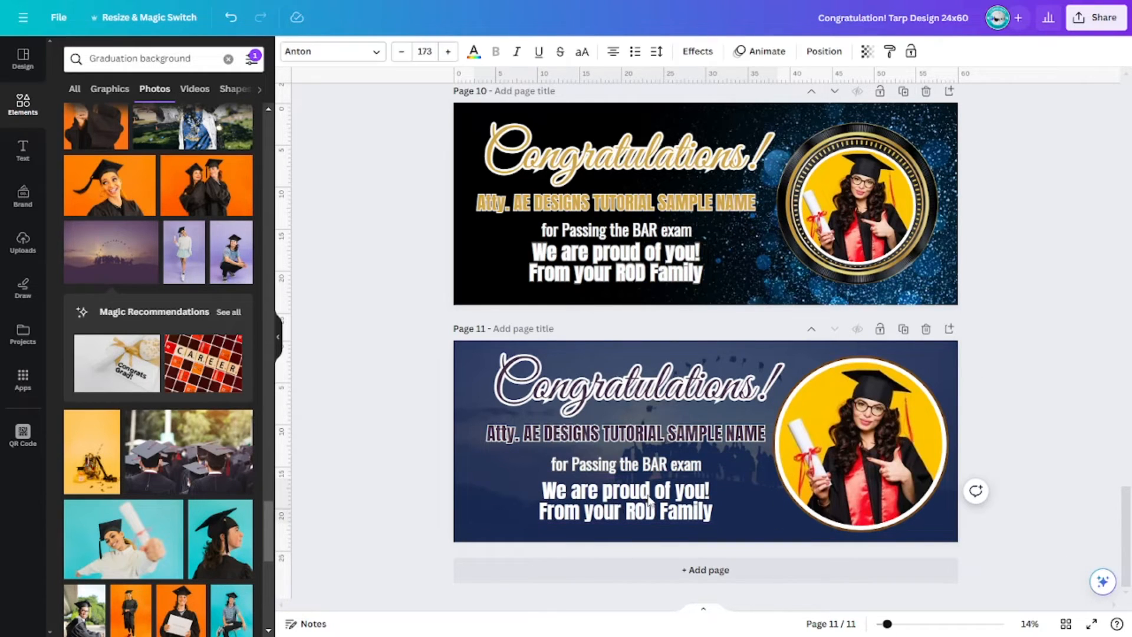
{"action": "left_click", "coordinate": [654, 473]}
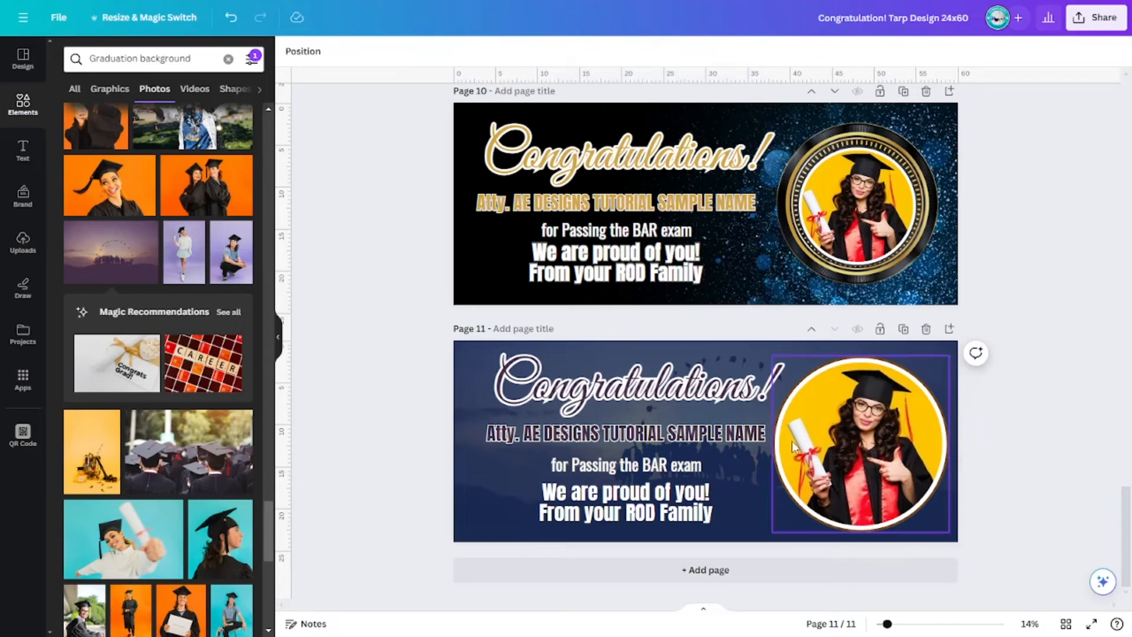
Step: Enlarge the name line and the "Congratulations!" headline on page 11 towards the page's left edge, keeping them clear of the round photo
{"action": "left_click", "coordinate": [494, 437]}
{"action": "left_click_drag", "start_coordinate": [474, 421], "coordinate": [464, 420]}
{"action": "left_click", "coordinate": [1049, 516]}
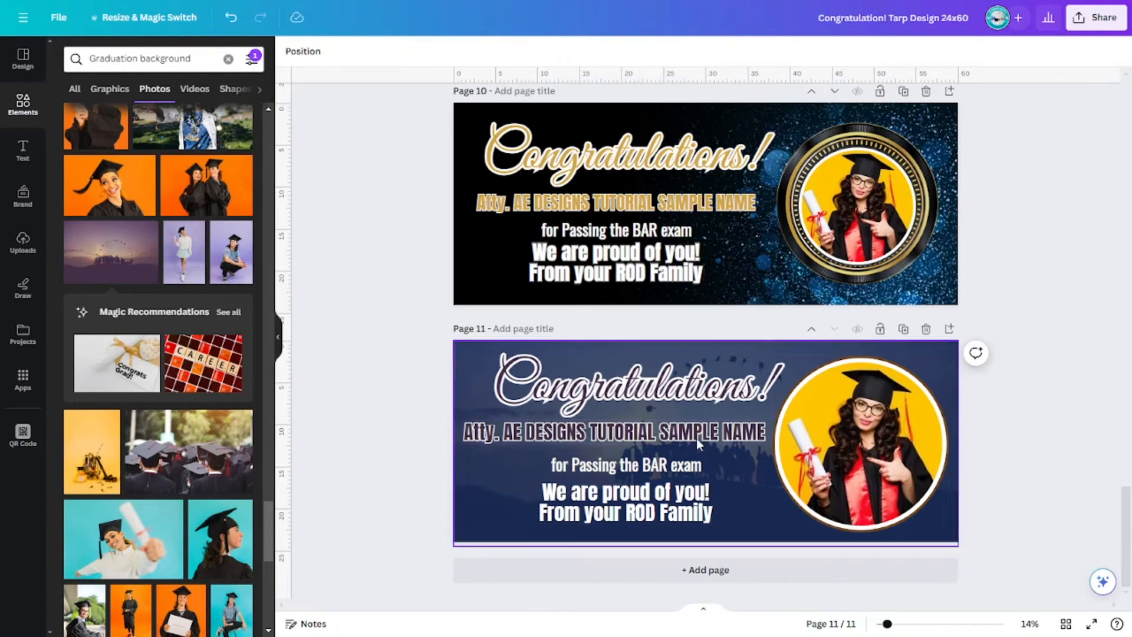
{"action": "left_click_drag", "start_coordinate": [663, 389], "coordinate": [638, 382]}
{"action": "left_click_drag", "start_coordinate": [746, 408], "coordinate": [770, 420]}
{"action": "left_click", "coordinate": [997, 485]}
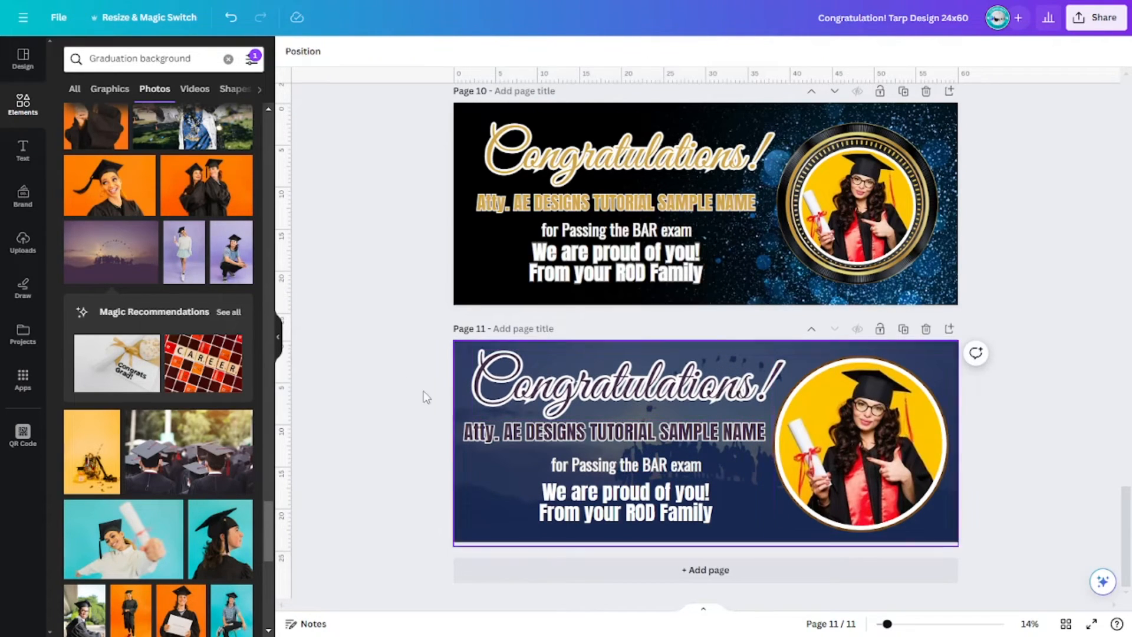
Step: Collapse the side panel and review all eleven tarpaulin designs, comparing their layouts, text colours and photo frames
{"action": "left_click", "coordinate": [280, 350]}
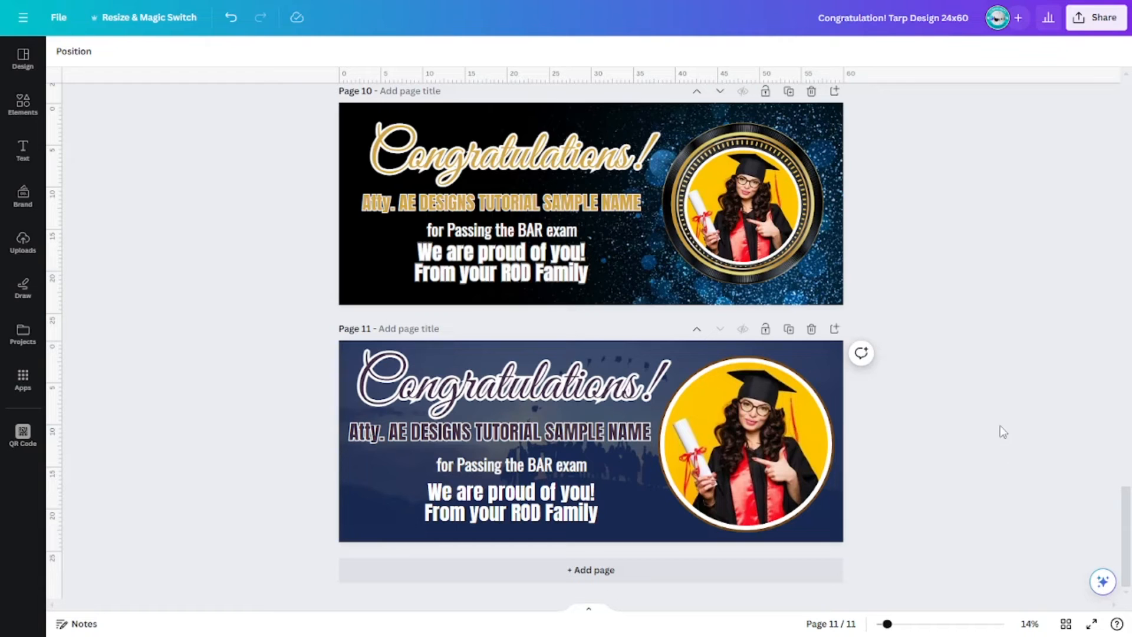
{"action": "scroll", "coordinate": [956, 411], "scroll_direction": "up", "scroll_amount": 10}
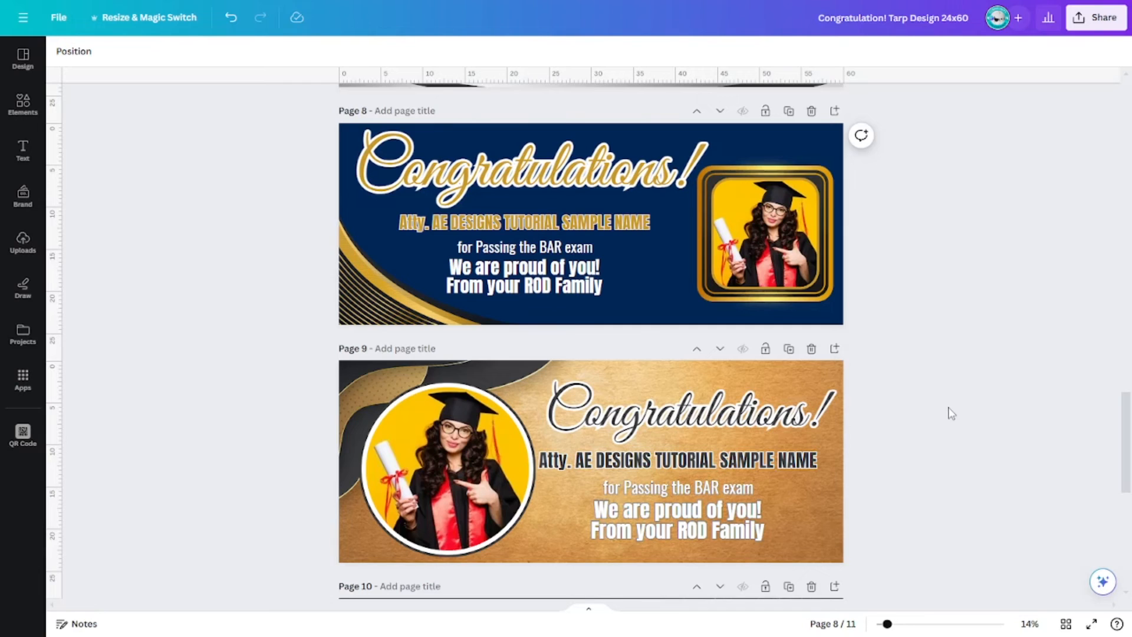
{"action": "scroll", "coordinate": [952, 413], "scroll_direction": "up", "scroll_amount": 5}
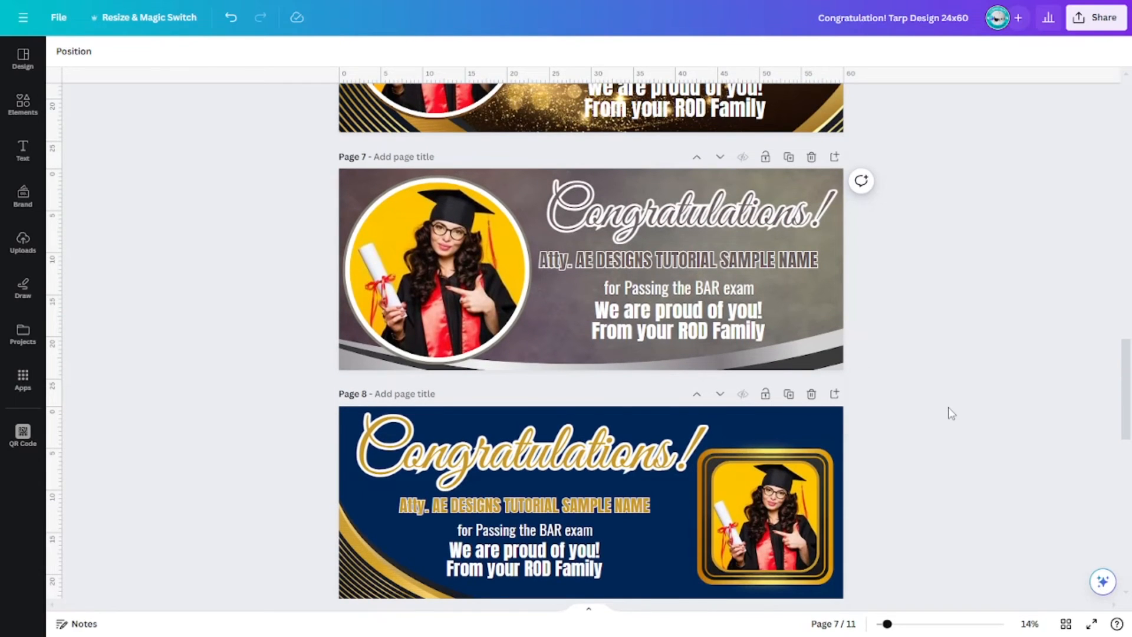
{"action": "scroll", "coordinate": [951, 413], "scroll_direction": "up", "scroll_amount": 4}
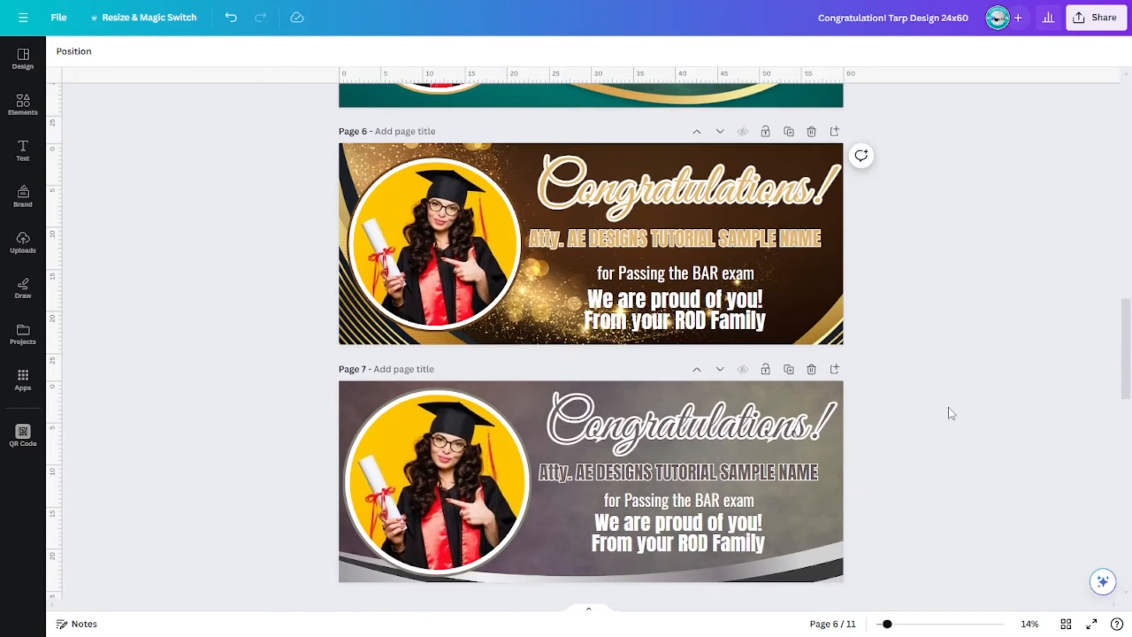
{"action": "scroll", "coordinate": [951, 413], "scroll_direction": "up", "scroll_amount": 14}
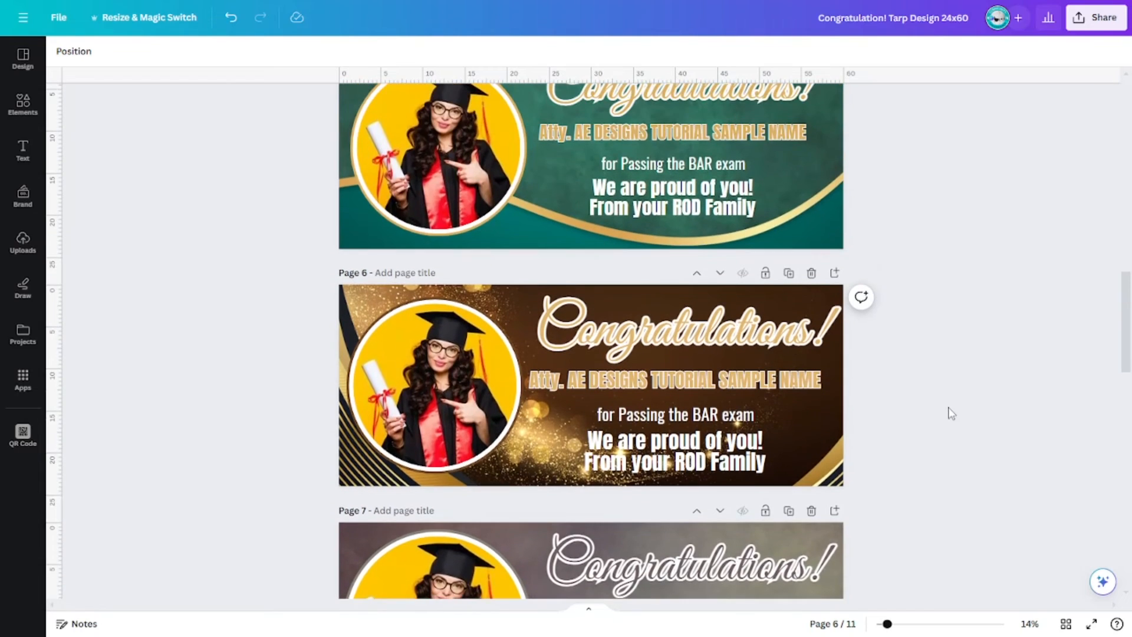
{"action": "scroll", "coordinate": [951, 412], "scroll_direction": "up", "scroll_amount": 7}
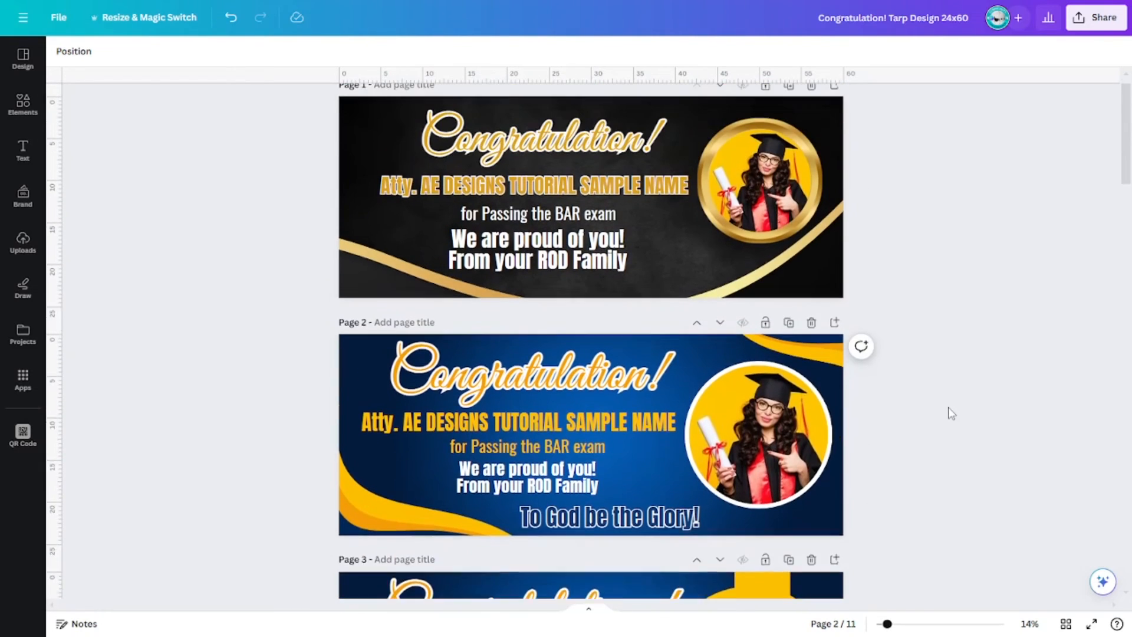
{"action": "scroll", "coordinate": [951, 413], "scroll_direction": "down", "scroll_amount": 4}
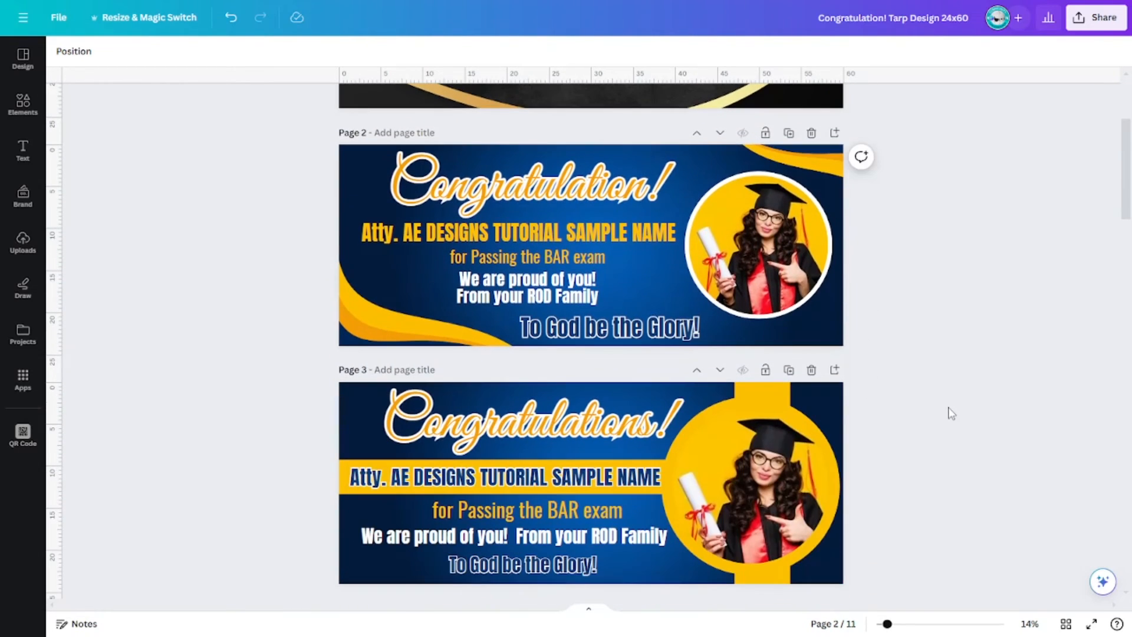
{"action": "scroll", "coordinate": [952, 413], "scroll_direction": "down", "scroll_amount": 6}
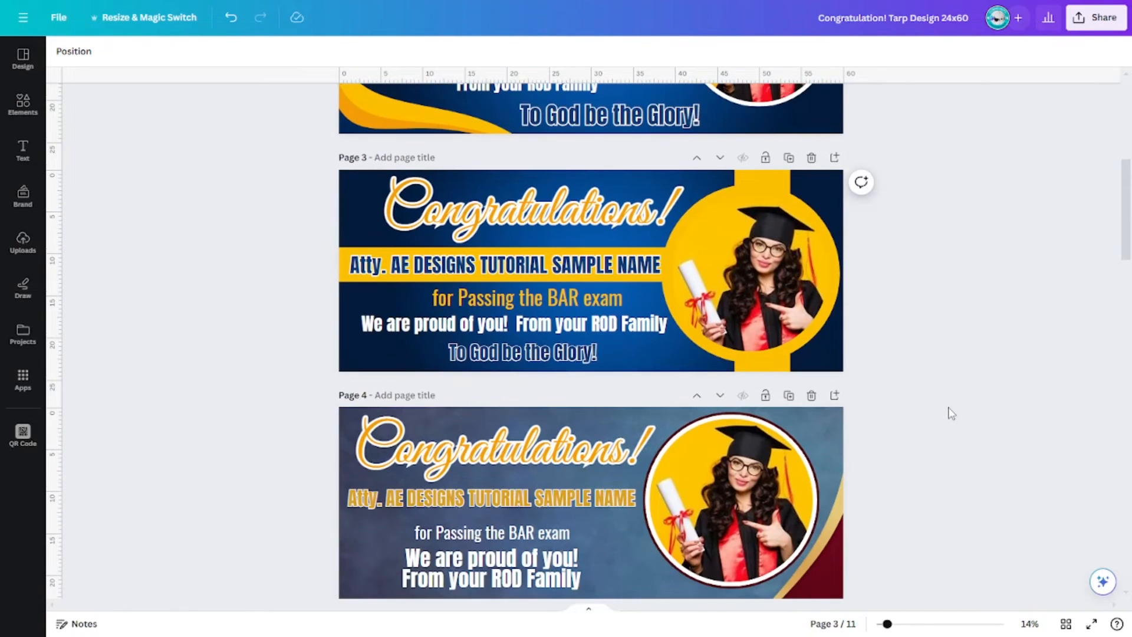
{"action": "scroll", "coordinate": [952, 413], "scroll_direction": "down", "scroll_amount": 6}
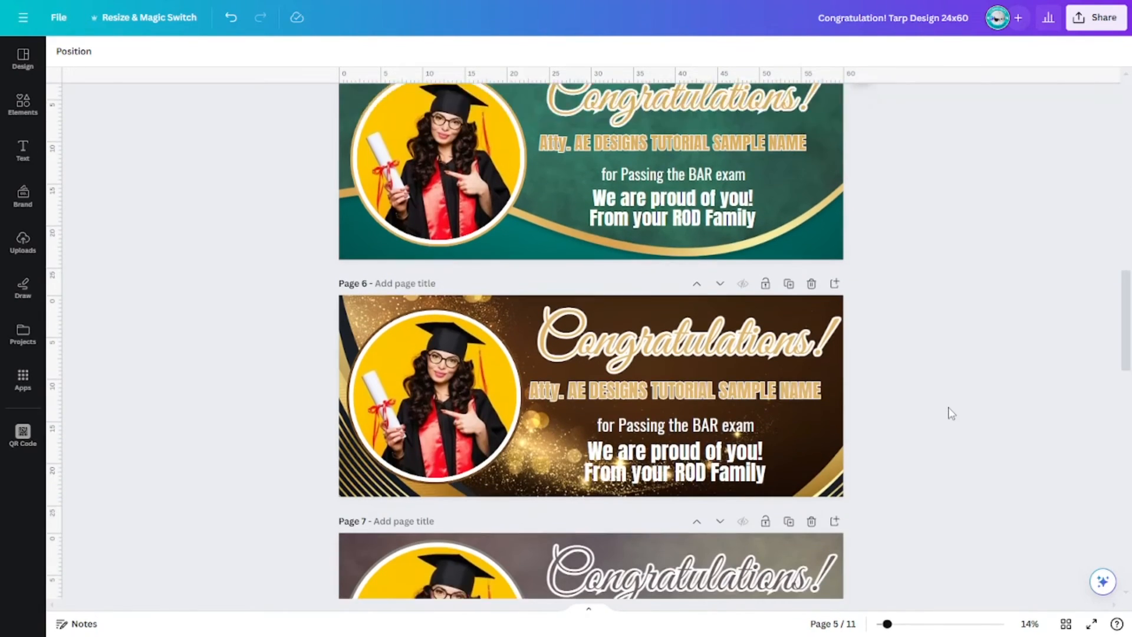
{"action": "scroll", "coordinate": [951, 413], "scroll_direction": "down", "scroll_amount": 8}
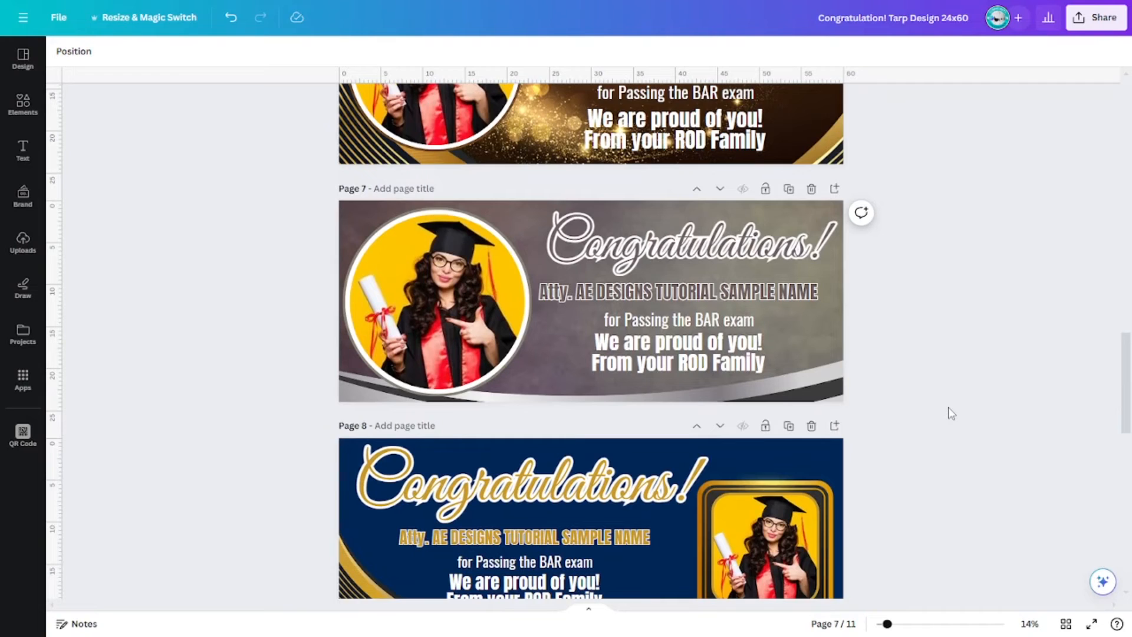
{"action": "scroll", "coordinate": [951, 413], "scroll_direction": "down", "scroll_amount": 3}
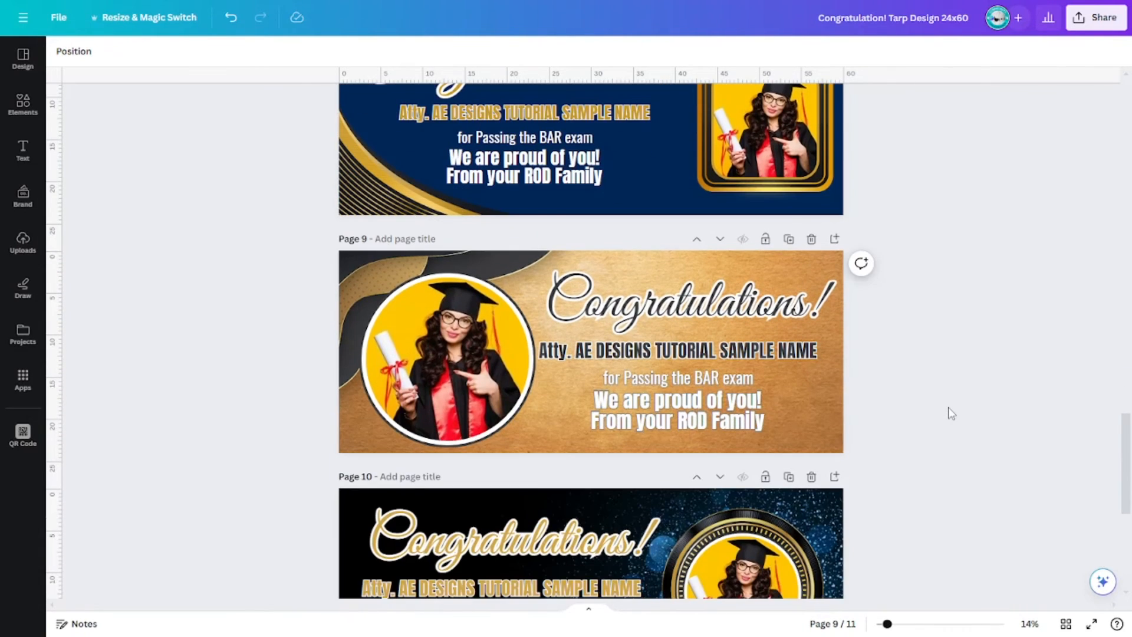
{"action": "scroll", "coordinate": [952, 413], "scroll_direction": "down", "scroll_amount": 3}
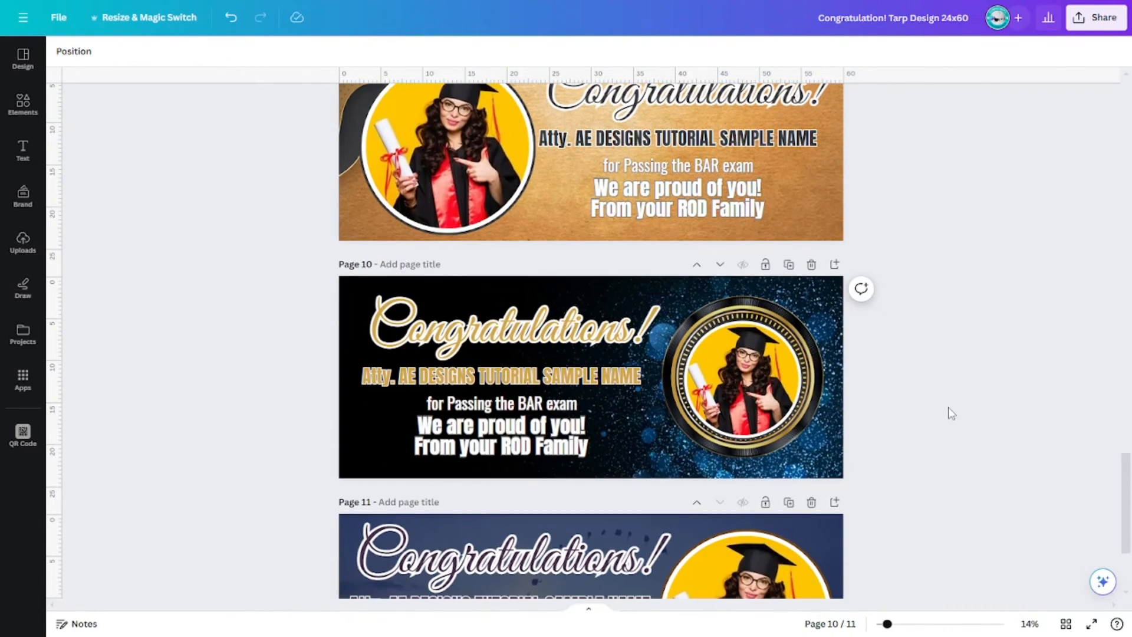
{"action": "scroll", "coordinate": [951, 413], "scroll_direction": "down", "scroll_amount": 3}
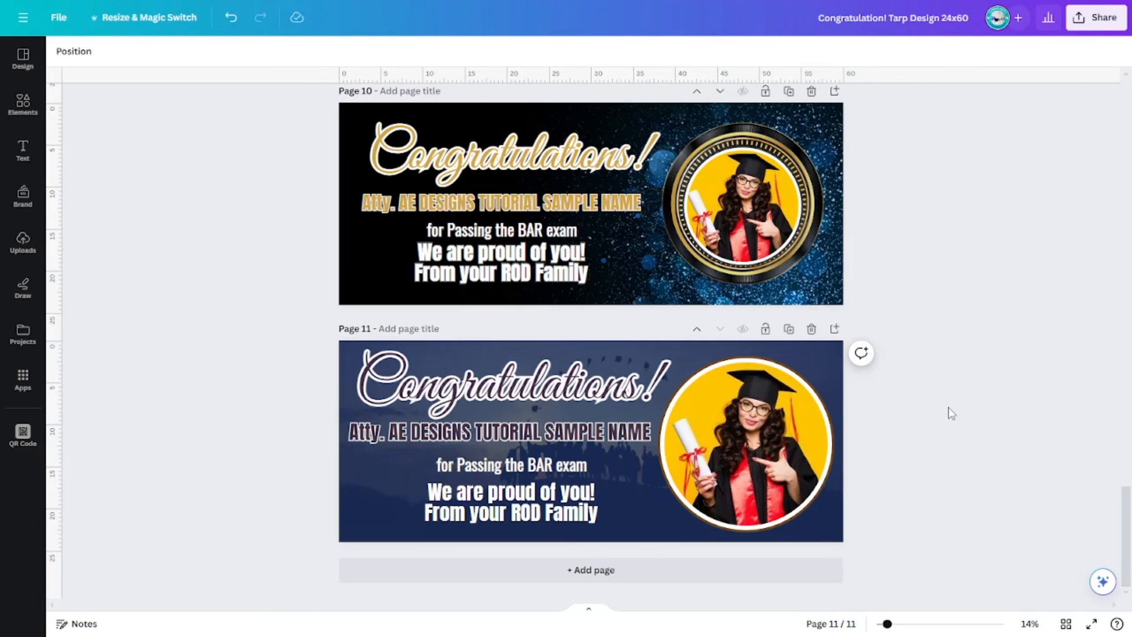
{"action": "scroll", "coordinate": [951, 413], "scroll_direction": "up", "scroll_amount": 20}
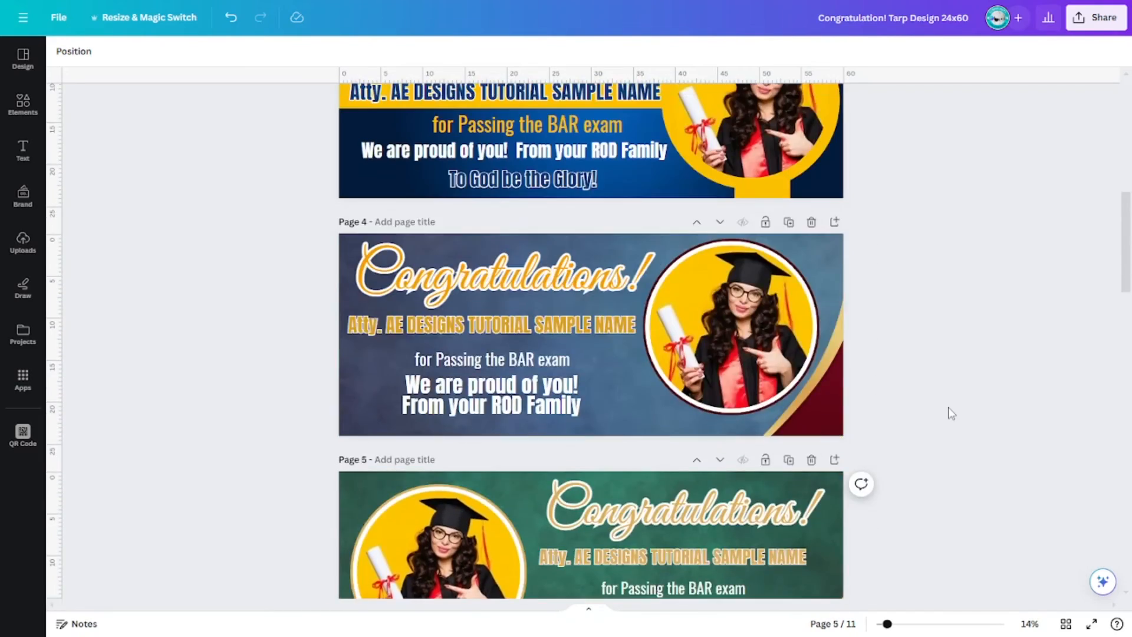
{"action": "scroll", "coordinate": [951, 412], "scroll_direction": "up", "scroll_amount": 10}
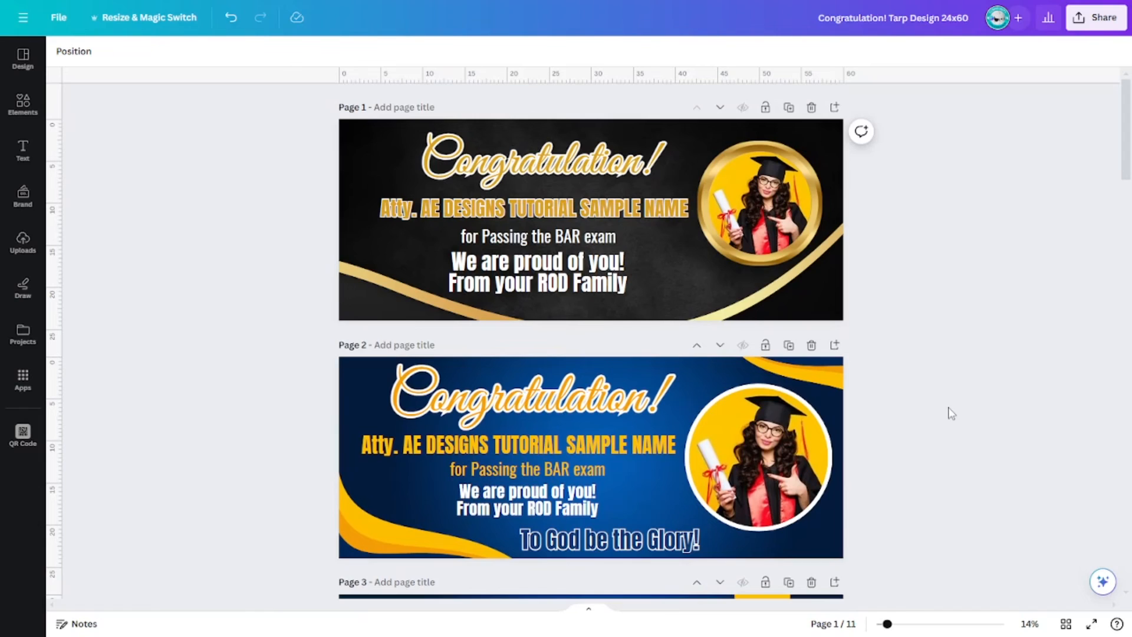
{"action": "scroll", "coordinate": [951, 413], "scroll_direction": "down", "scroll_amount": 4}
{"action": "scroll", "coordinate": [952, 412], "scroll_direction": "down", "scroll_amount": 20}
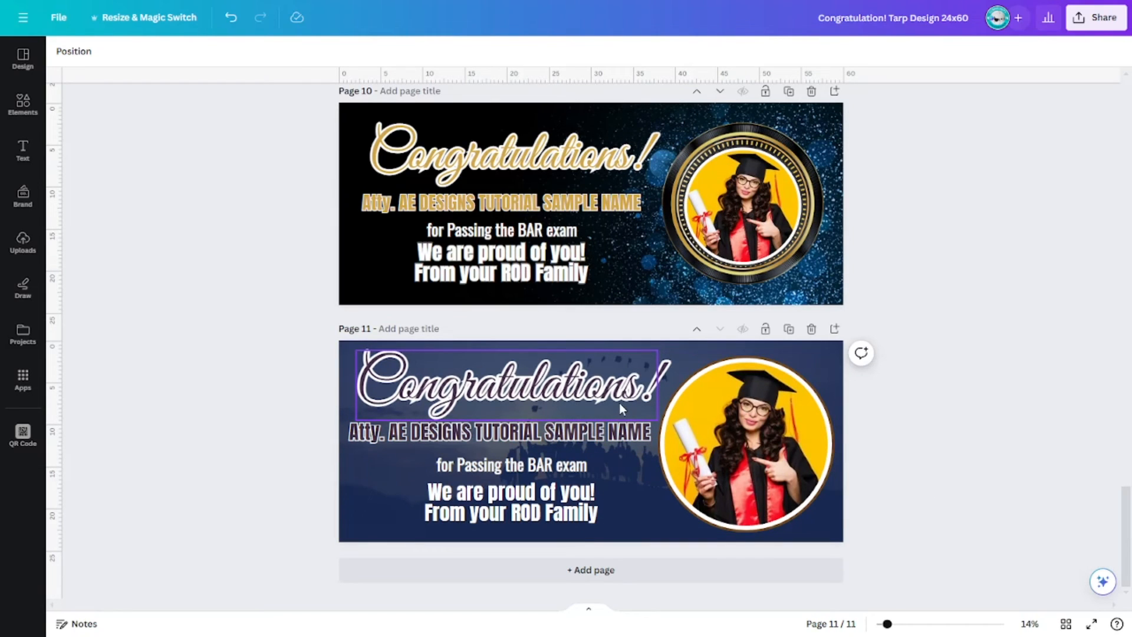
Step: Try deleting only the graduate image from the round frame on page 11, and undo the deletion
{"action": "left_click", "coordinate": [741, 466]}
{"action": "left_click", "coordinate": [746, 325]}
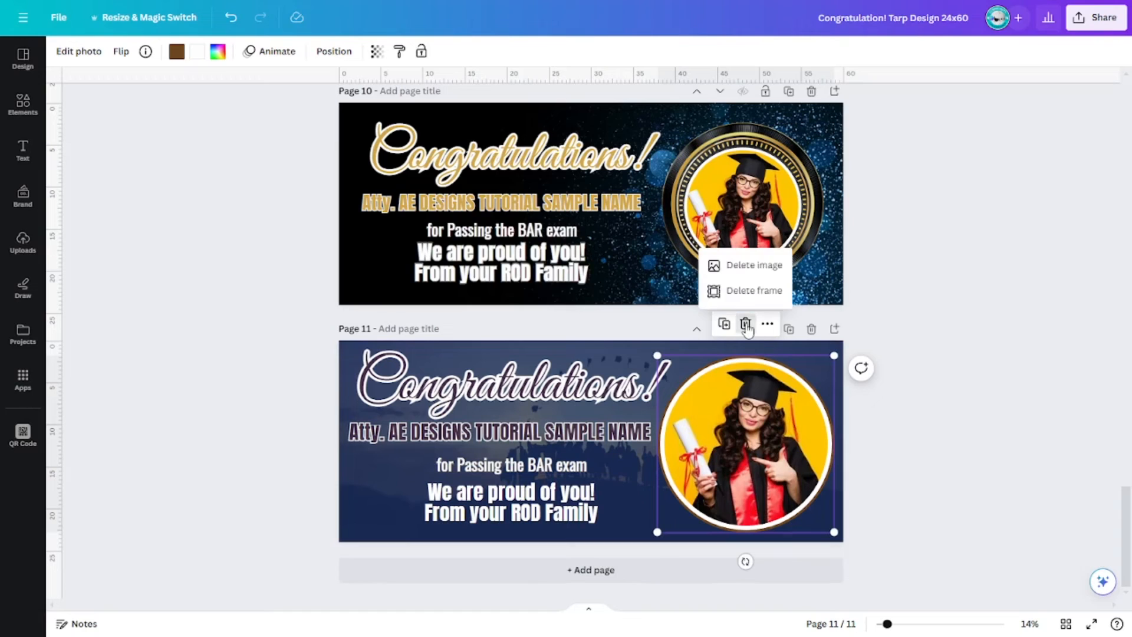
{"action": "left_click", "coordinate": [748, 267]}
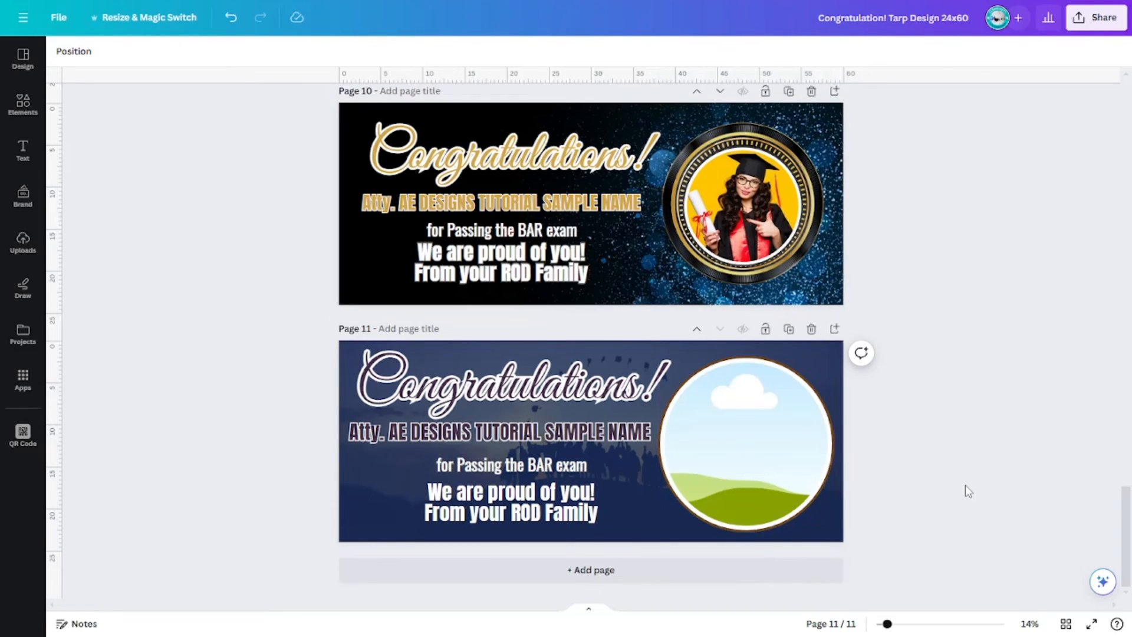
{"action": "left_click", "coordinate": [789, 472]}
{"action": "key", "text": "ctrl+a"}
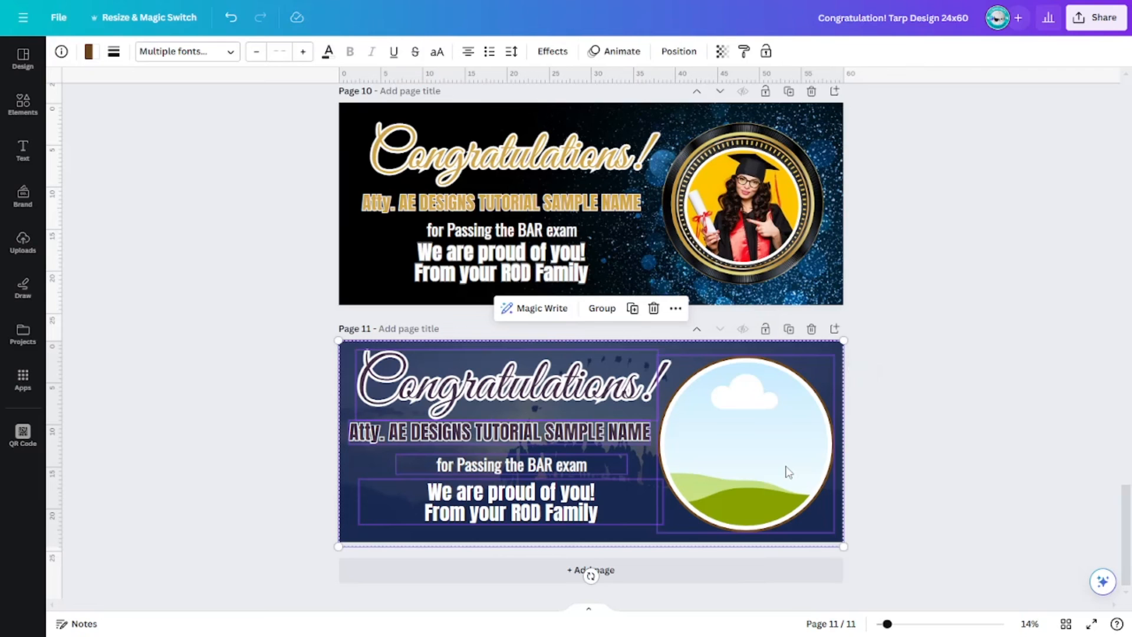
{"action": "key", "text": "ctrl+z"}
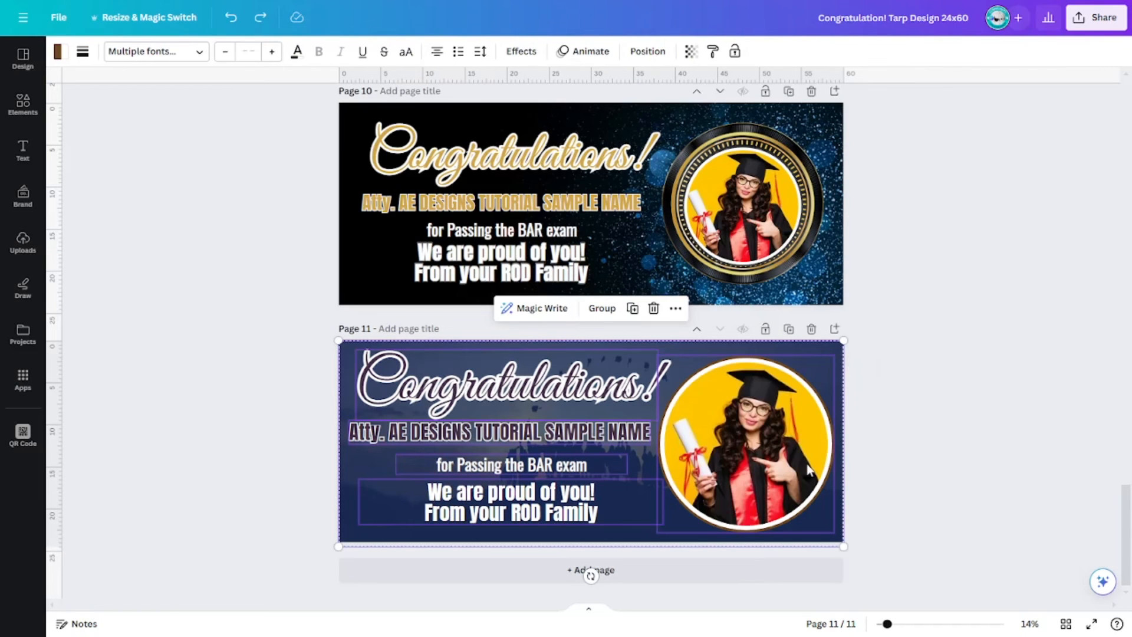
{"action": "left_click", "coordinate": [931, 489]}
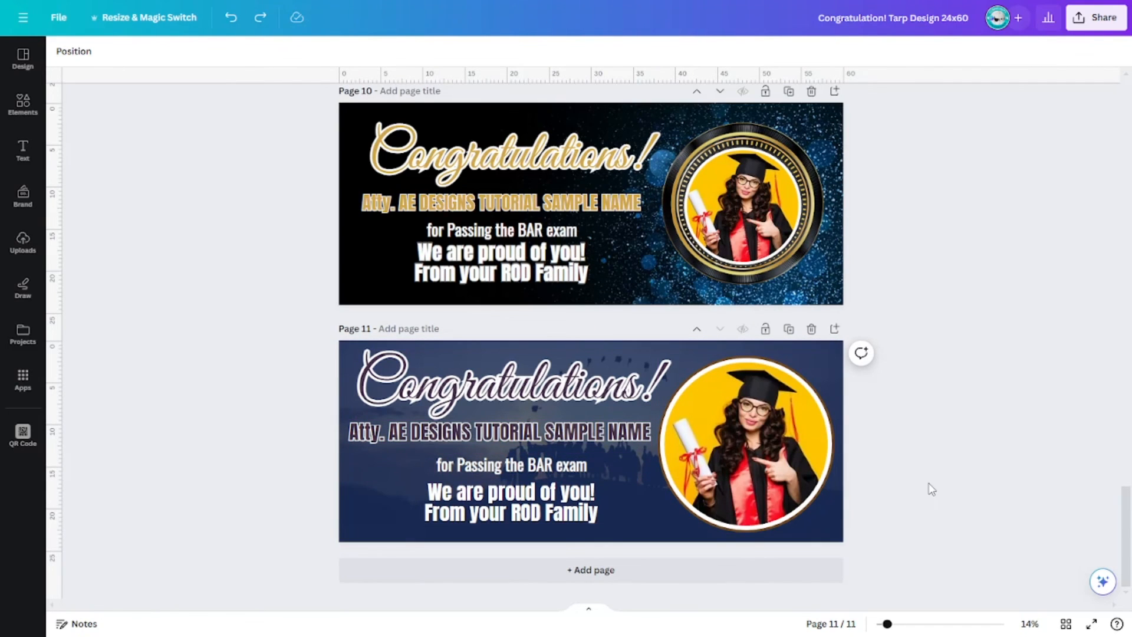
Step: Look through the finished tarpaulin designs once more, from page 11 up to page 1 and back down
{"action": "scroll", "coordinate": [931, 489], "scroll_direction": "up", "scroll_amount": 20}
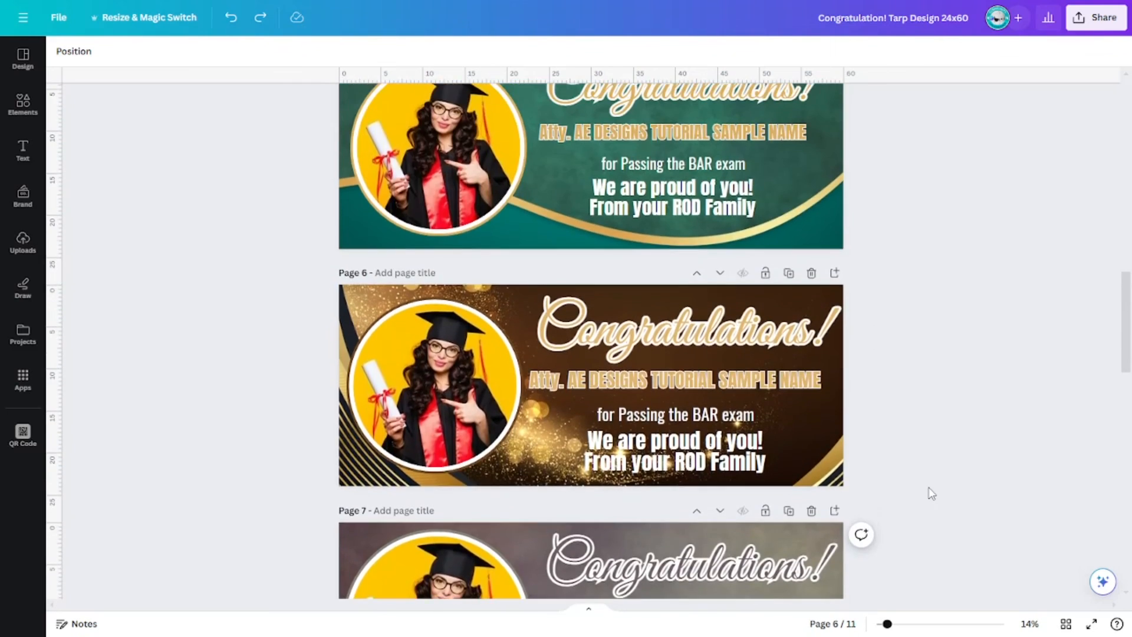
{"action": "scroll", "coordinate": [937, 483], "scroll_direction": "up", "scroll_amount": 16}
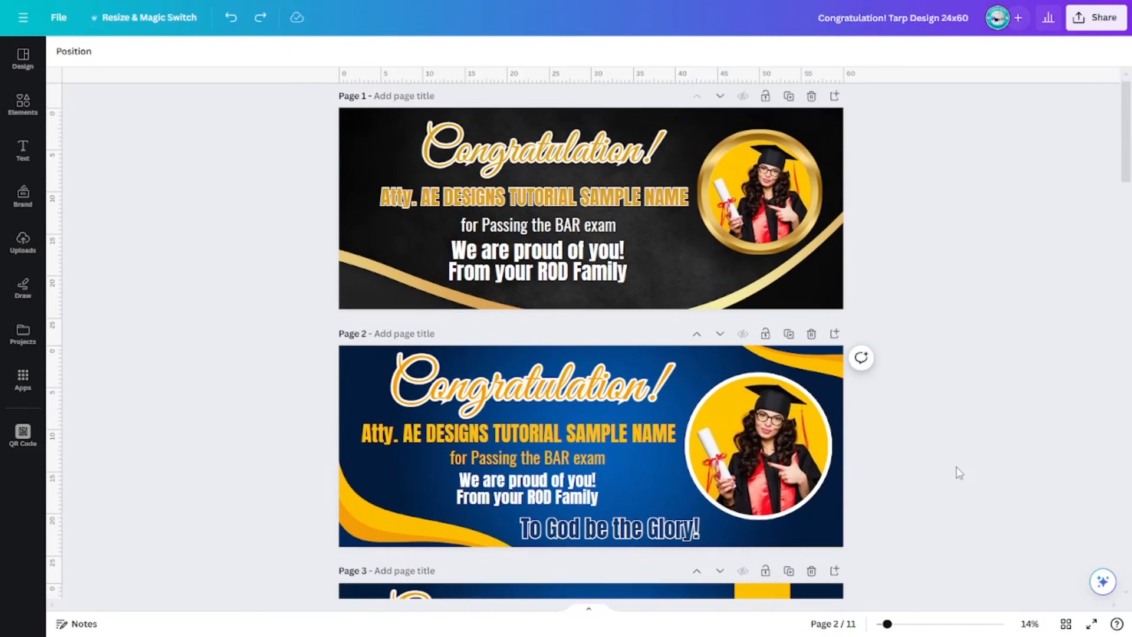
{"action": "scroll", "coordinate": [960, 473], "scroll_direction": "up", "scroll_amount": 1}
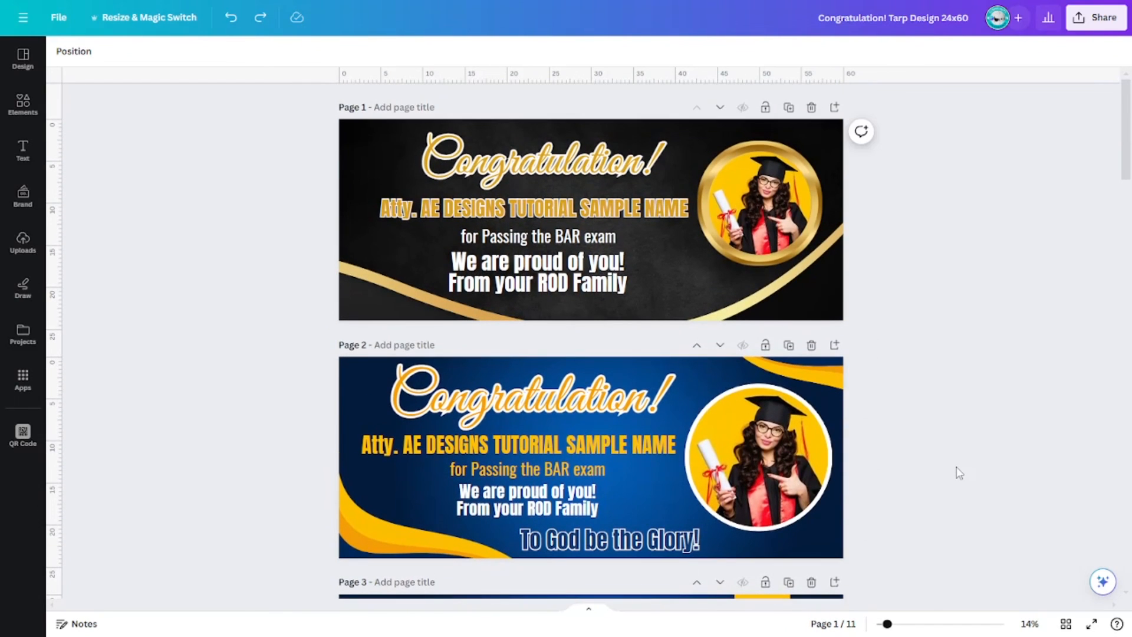
{"action": "scroll", "coordinate": [957, 467], "scroll_direction": "down", "scroll_amount": 20}
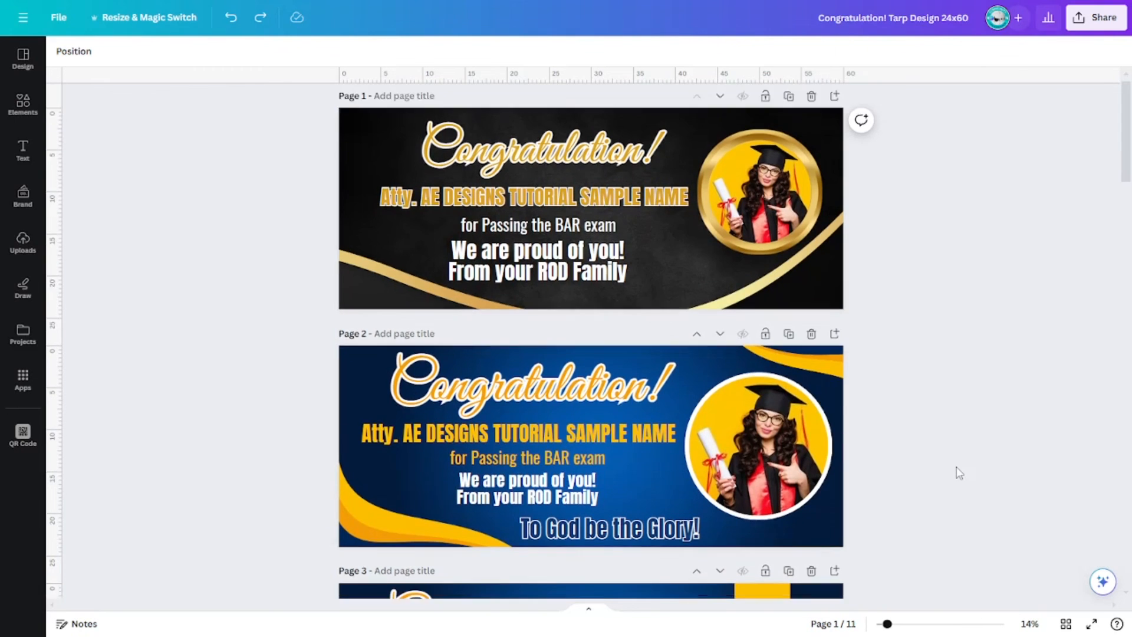
{"action": "scroll", "coordinate": [959, 472], "scroll_direction": "down", "scroll_amount": 10}
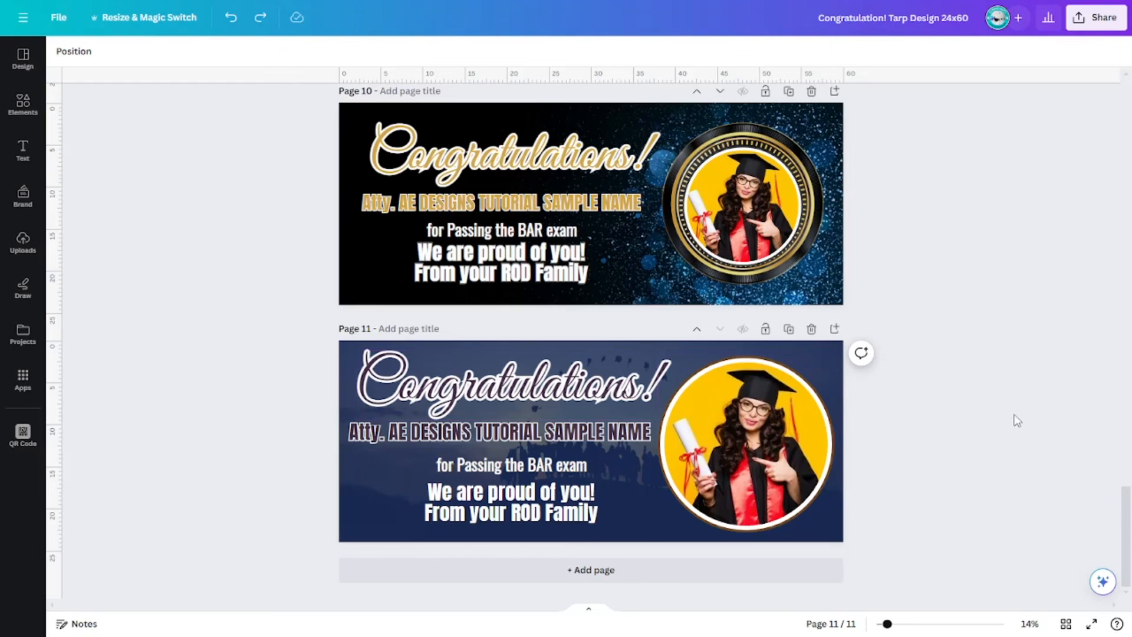
{"action": "scroll", "coordinate": [1028, 477], "scroll_direction": "up", "scroll_amount": 10}
{"action": "scroll", "coordinate": [1035, 491], "scroll_direction": "up", "scroll_amount": 10}
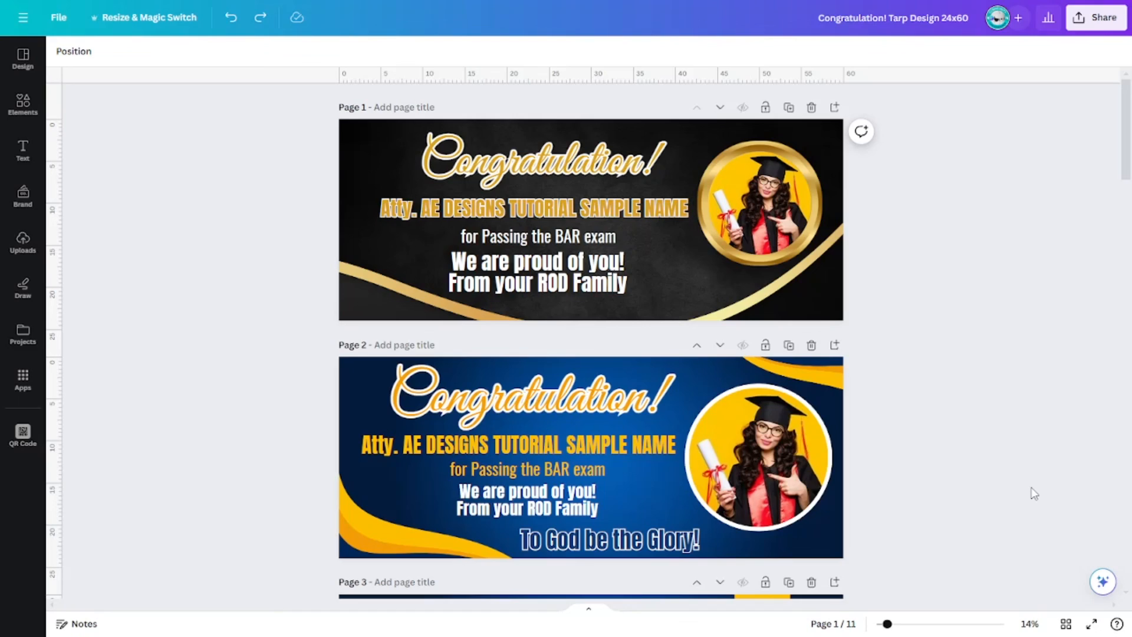
{"action": "scroll", "coordinate": [1035, 494], "scroll_direction": "down", "scroll_amount": 15}
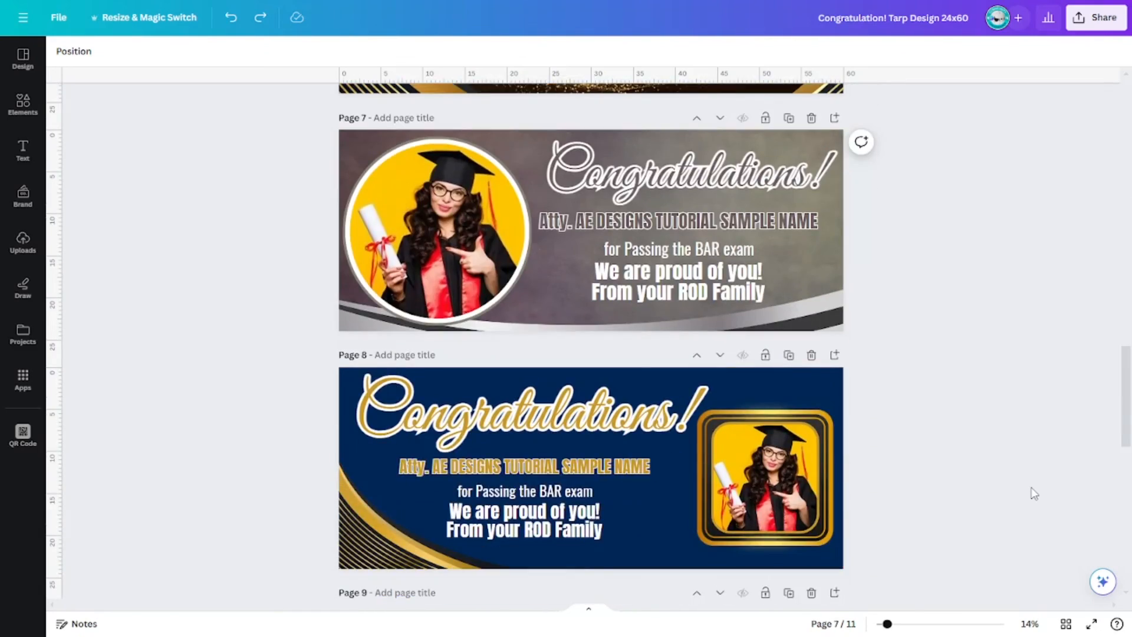